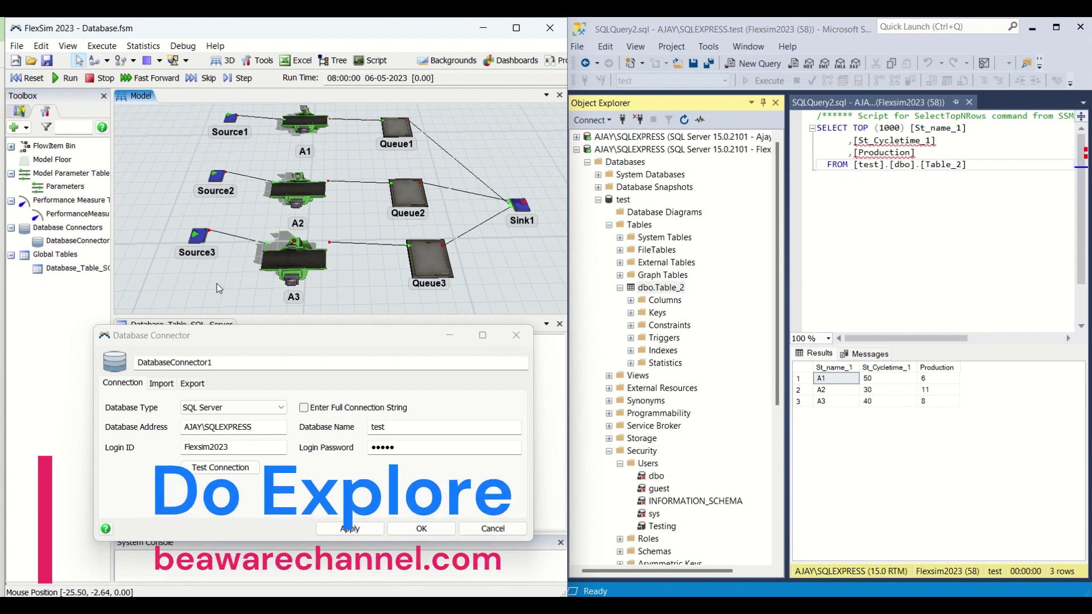
Add a Database Connector from the Toolbox's Connectivity list and move its window aside.
click(14, 128)
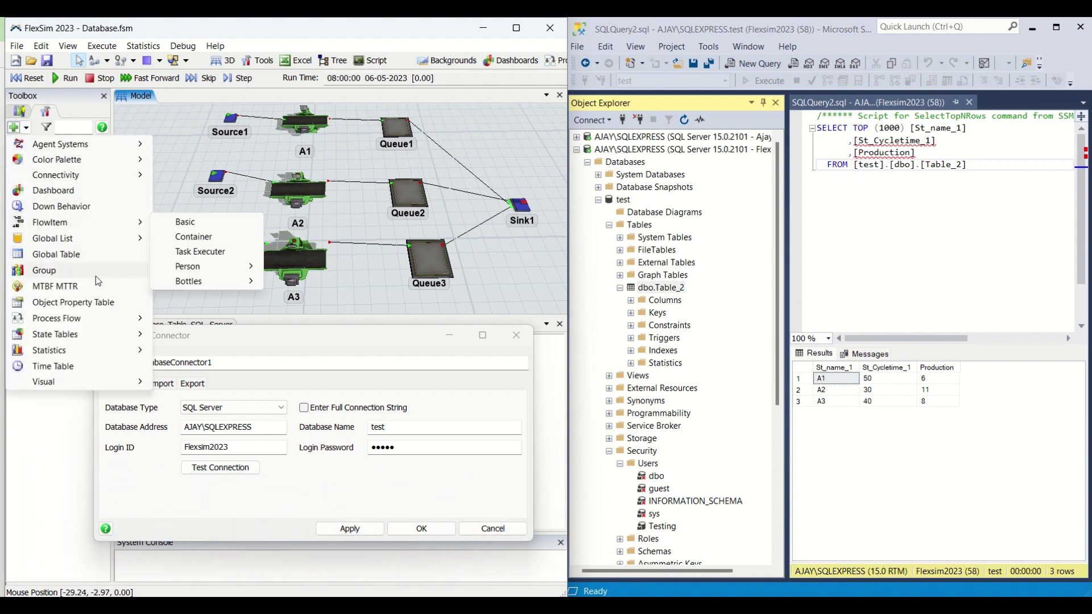
mouse_move(99, 176)
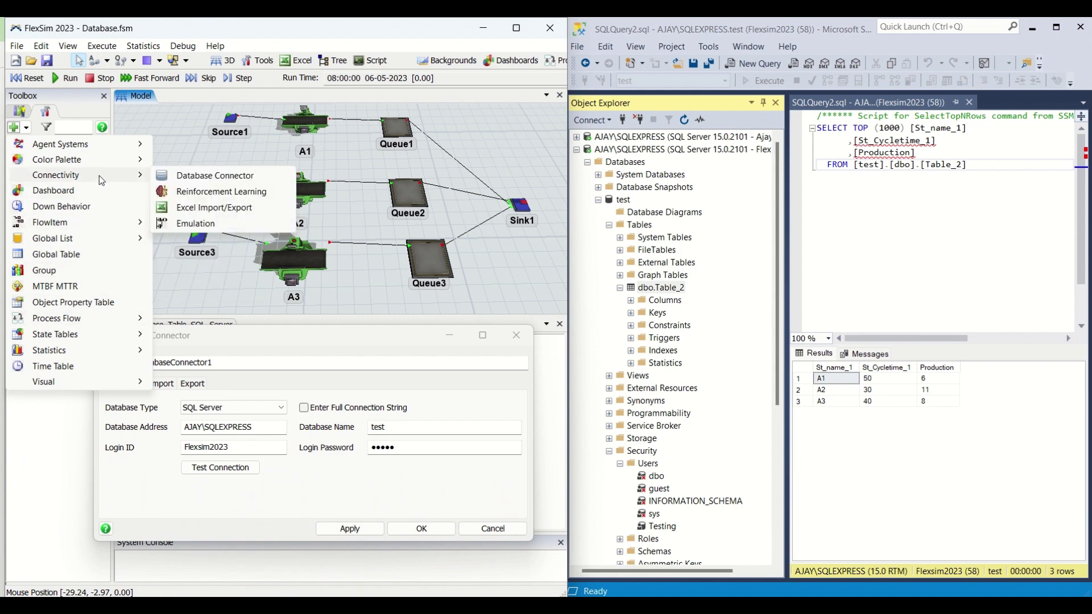
click(230, 175)
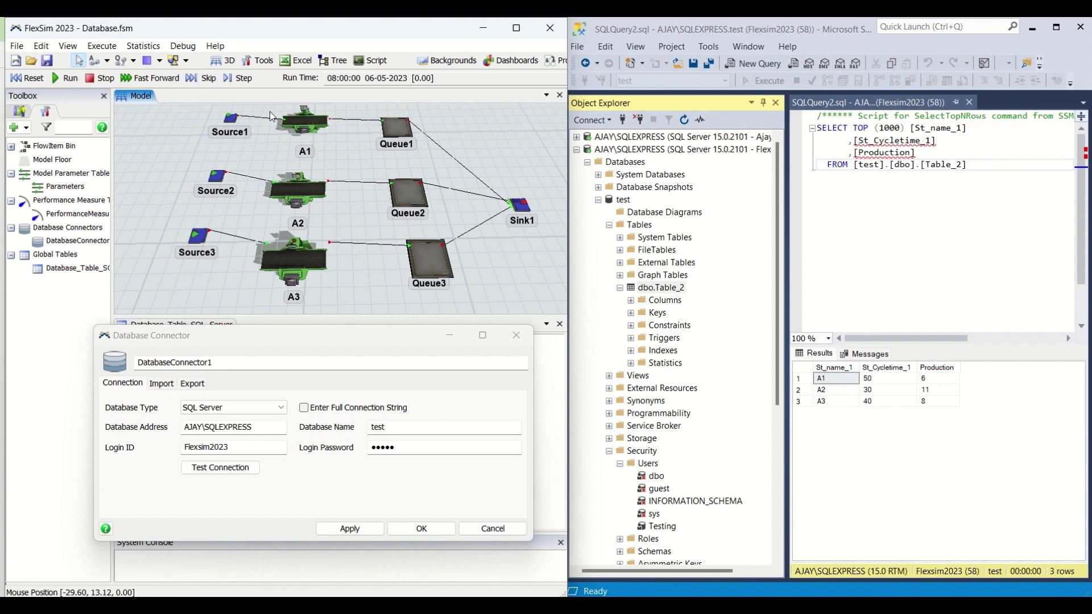
drag(444, 345, 453, 304)
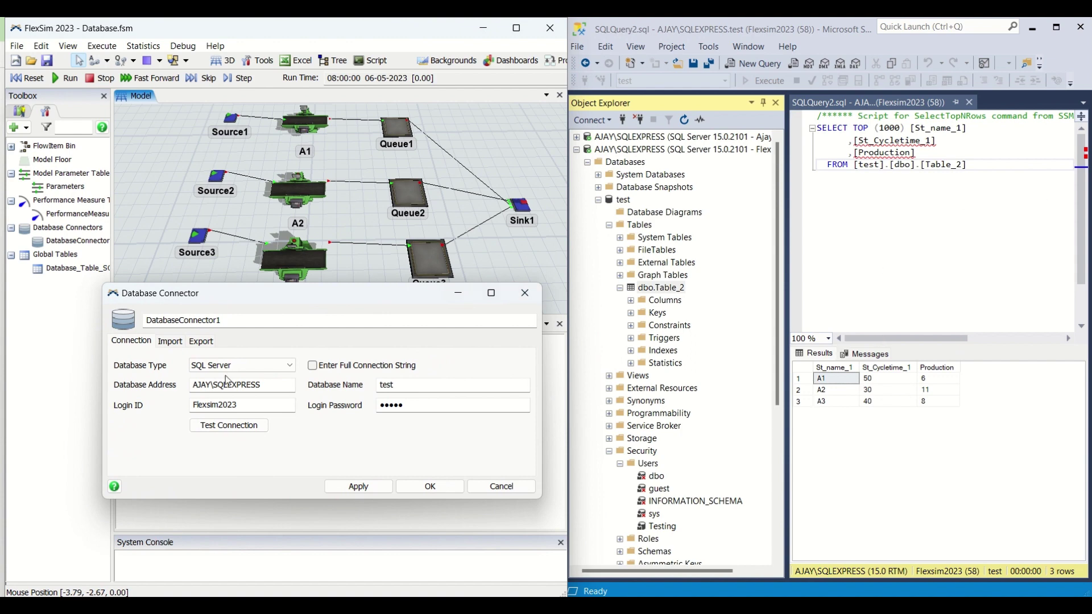
drag(193, 298, 208, 348)
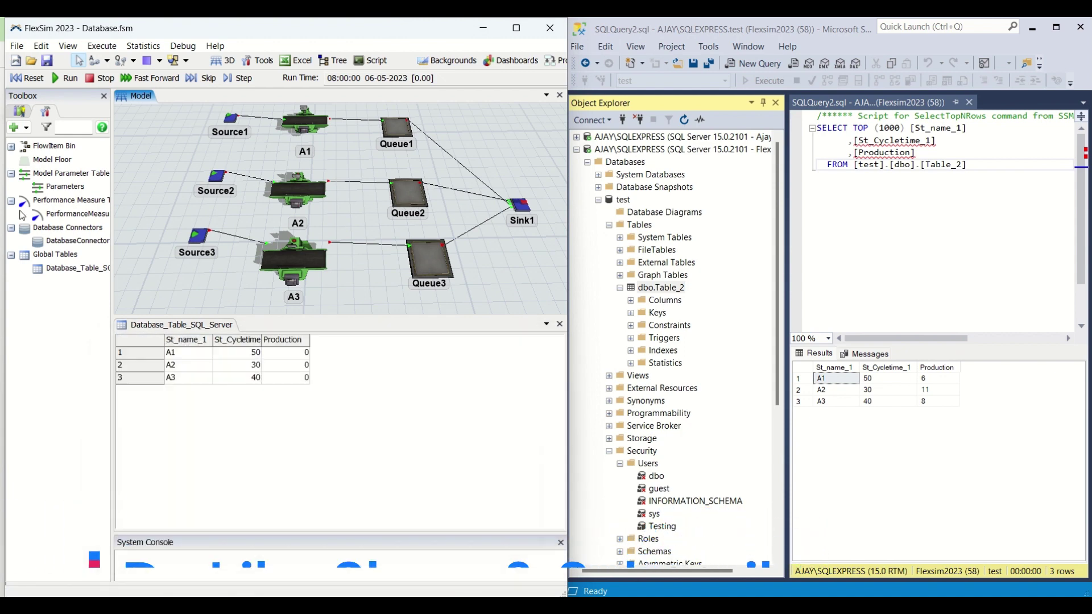
Open DatabaseConnector1's connection settings and keep SQL Server as the Database Type.
double_click(62, 240)
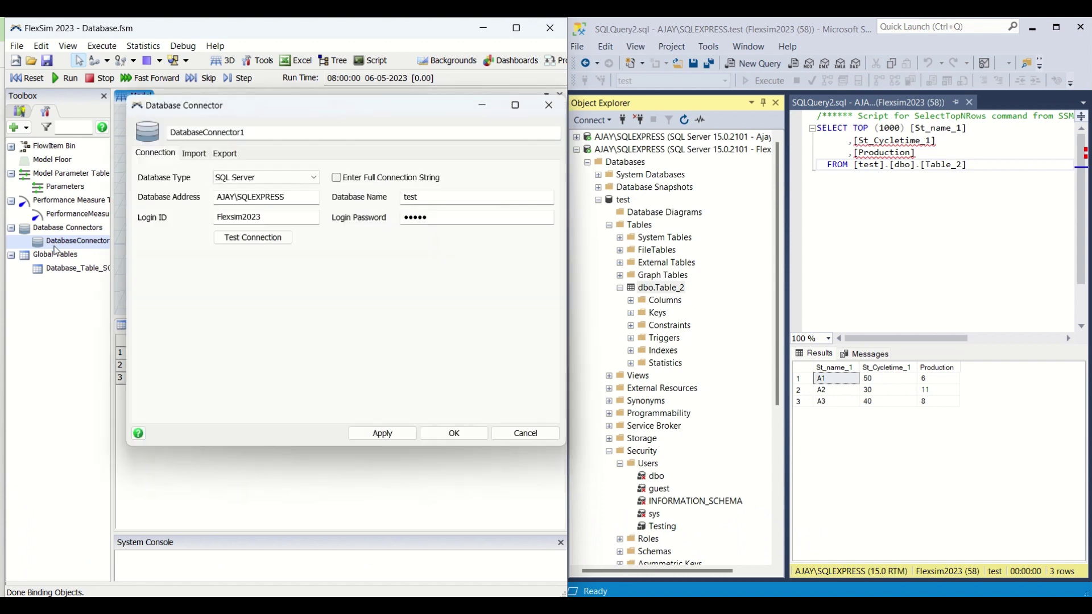
click(256, 176)
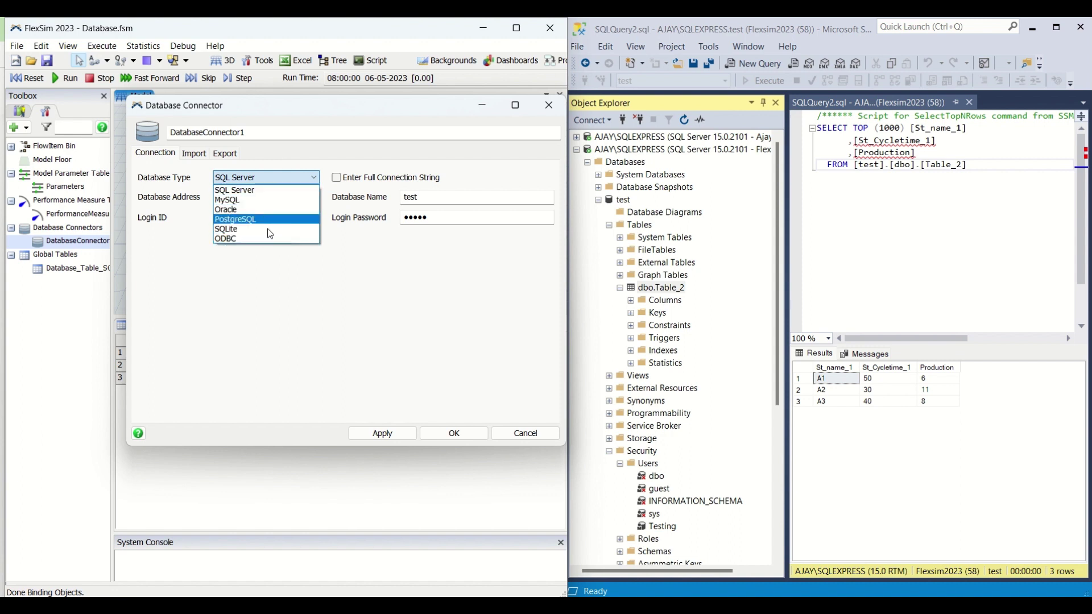
click(285, 268)
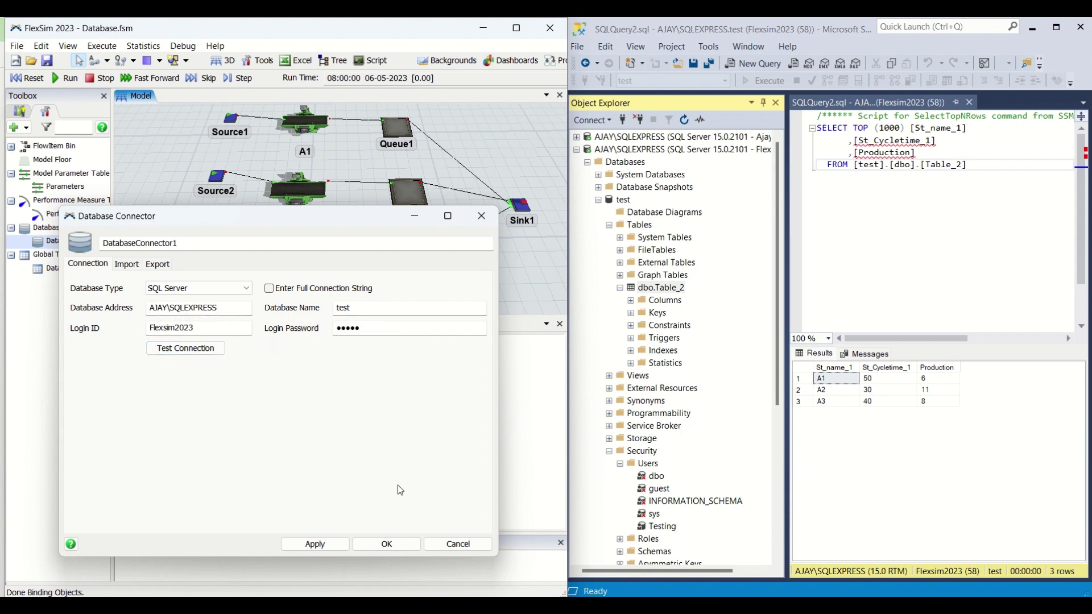
Import Now on the GlobalTable entry's SELECT * FROM [test].[dbo].[Table_2] query, filling Production 6, 11, 8.
drag(271, 218, 281, 221)
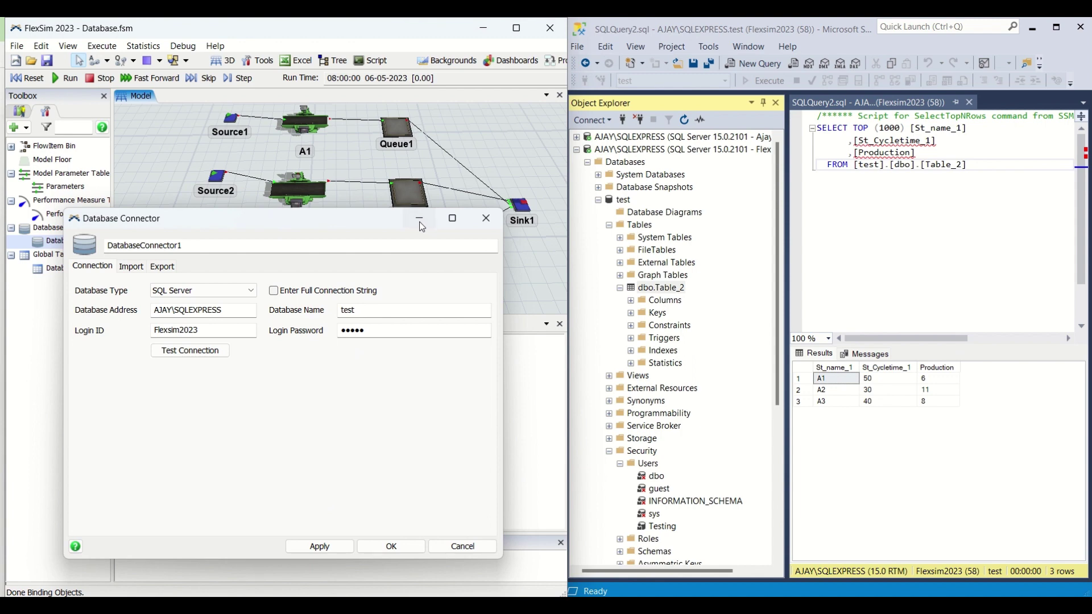
click(421, 220)
click(24, 590)
drag(262, 211, 214, 563)
click(131, 435)
click(116, 471)
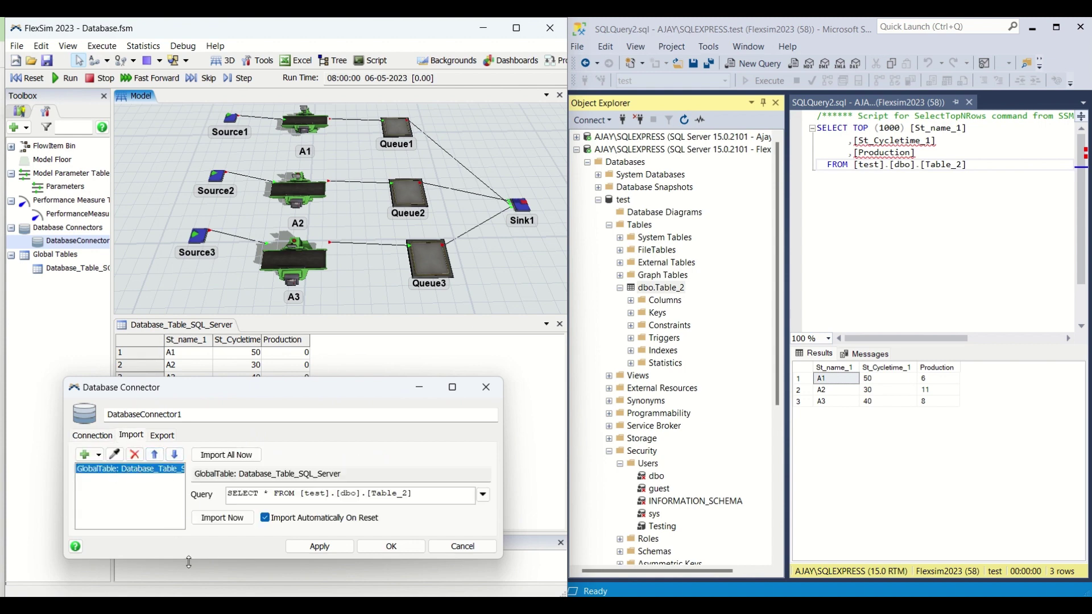
drag(189, 562, 320, 592)
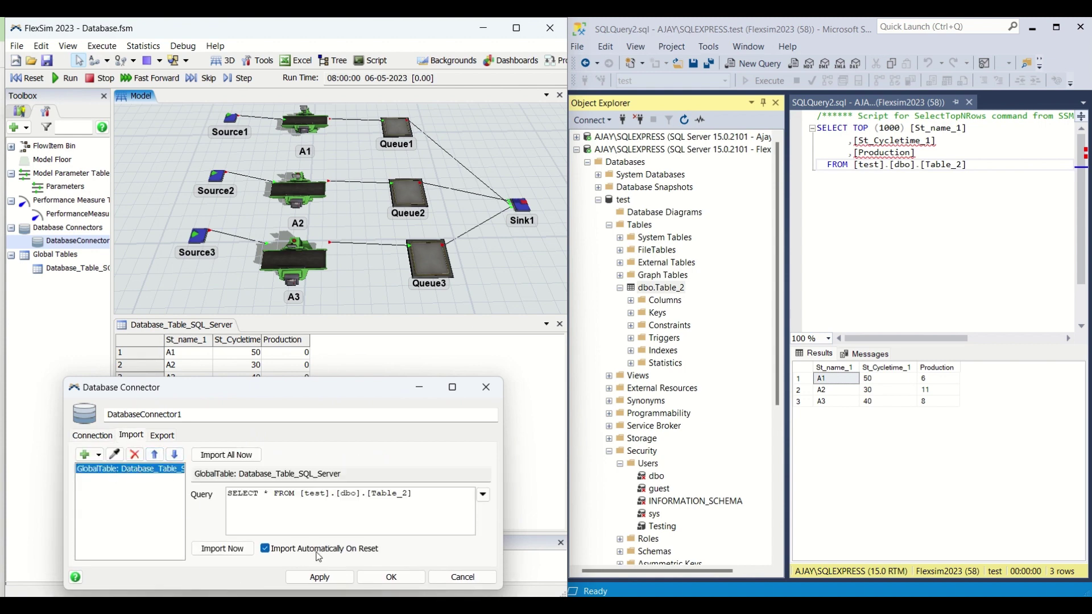
click(217, 553)
mouse_move(266, 392)
mouse_down()
mouse_move(270, 421)
mouse_move(268, 409)
mouse_up()
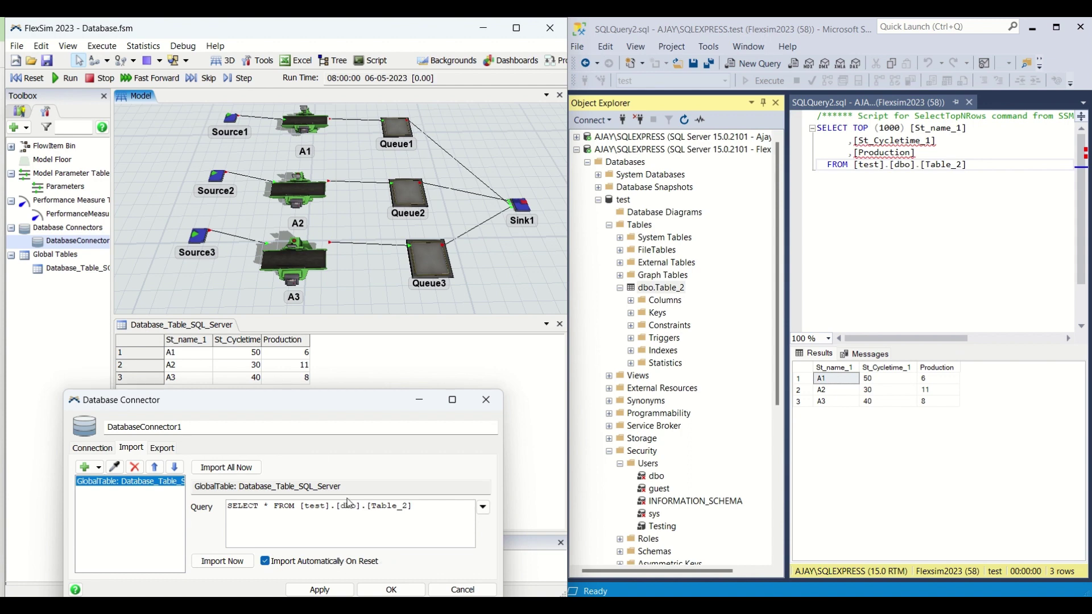
Set the three Production cells to 0, then reset so they re-import as 6, 11 and 8.
click(25, 80)
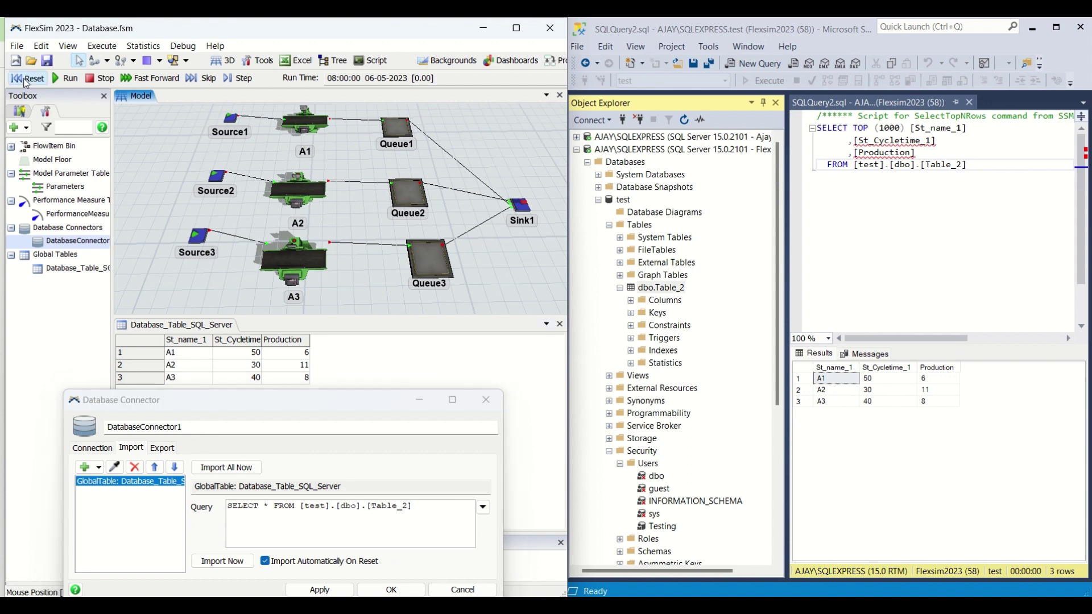
click(281, 357)
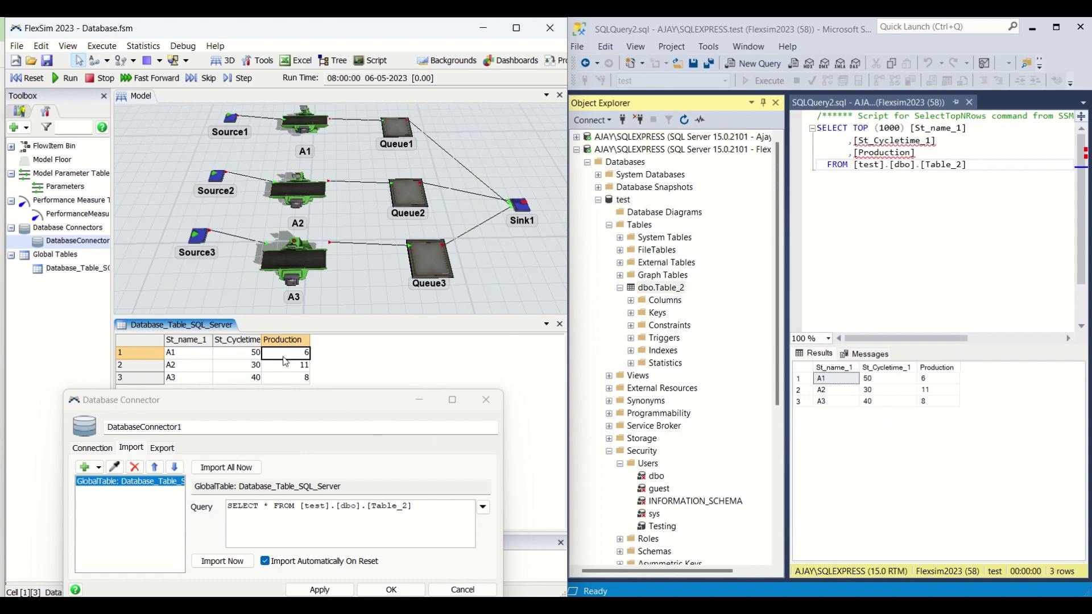
text(0)
key(Return)
text(0)
key(Return)
text(0)
key(Return)
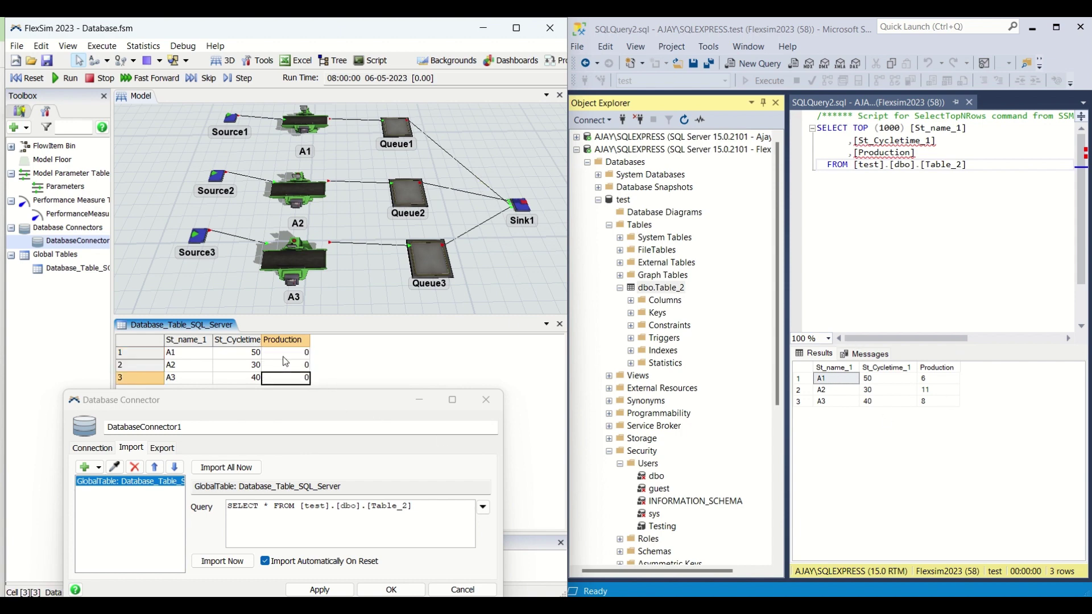
click(347, 369)
click(20, 77)
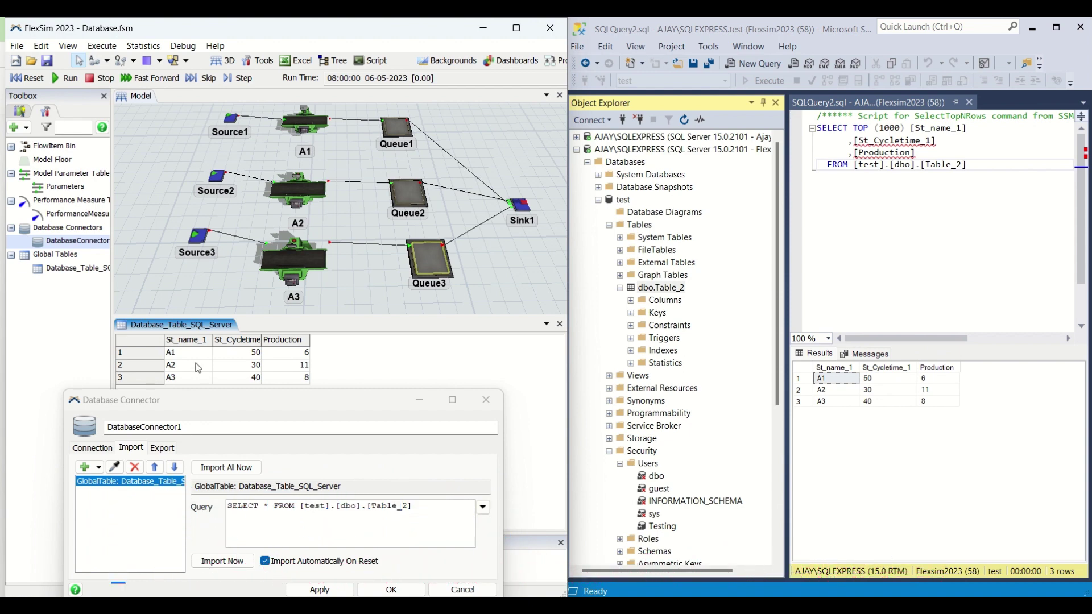
Select the station names and St_Cycletime values 50, 30, 40, then open processor A1's properties.
drag(189, 357, 187, 385)
drag(250, 353, 248, 388)
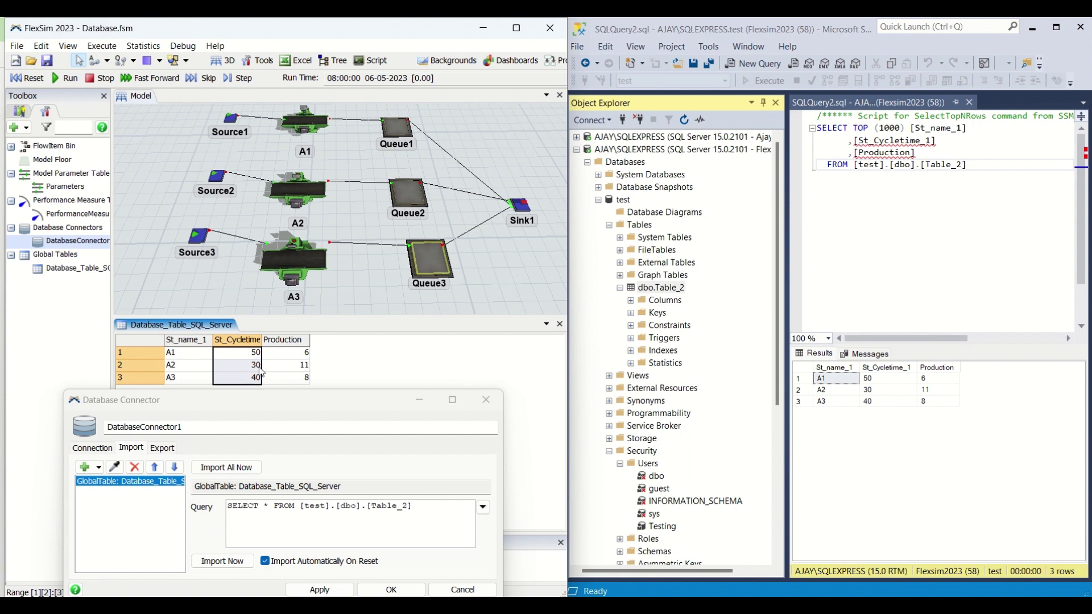
click(321, 139)
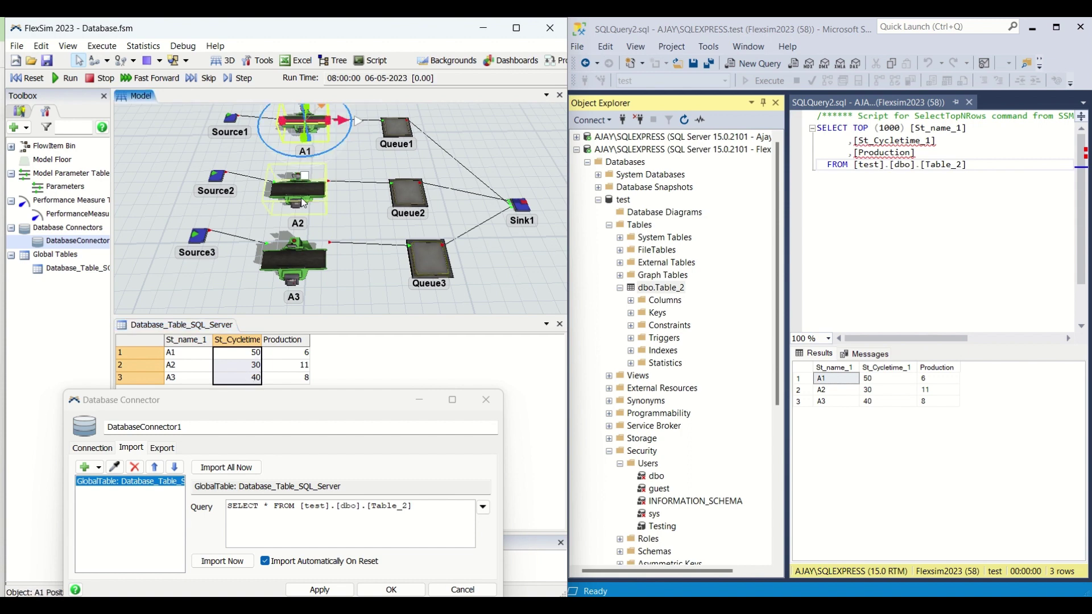
click(370, 162)
click(302, 118)
click(299, 189)
click(300, 278)
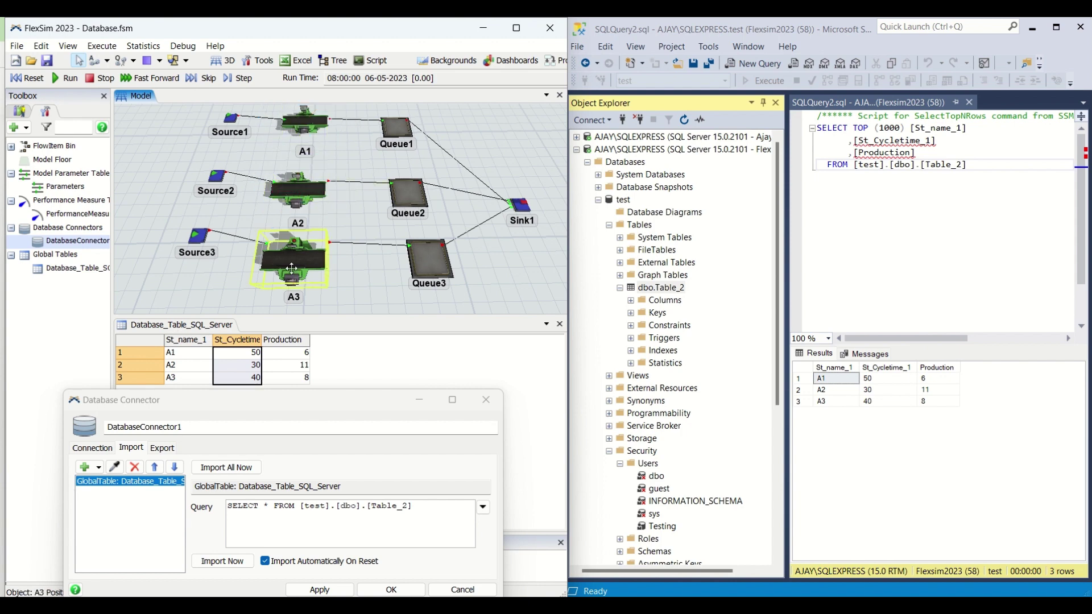
click(383, 291)
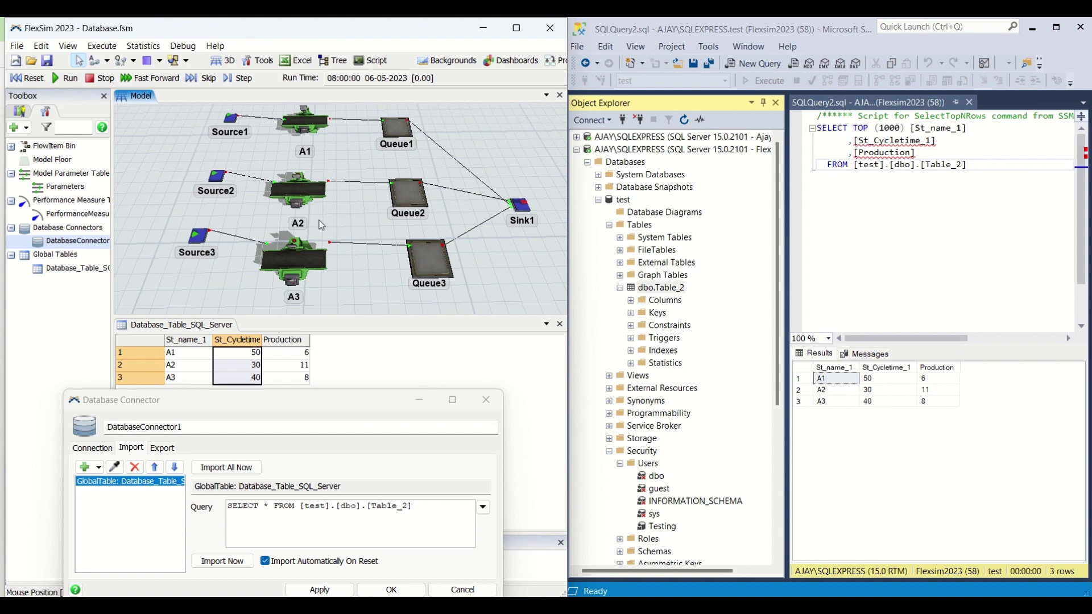
click(301, 118)
double_click(302, 118)
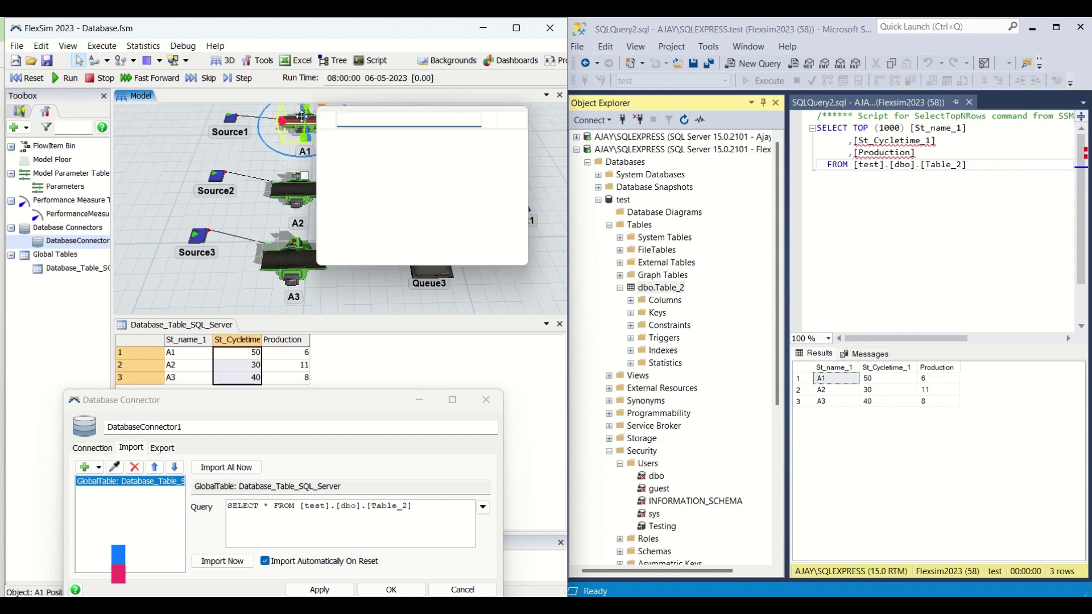
Inspect A1's process time lookup parameters, then close its properties.
click(324, 197)
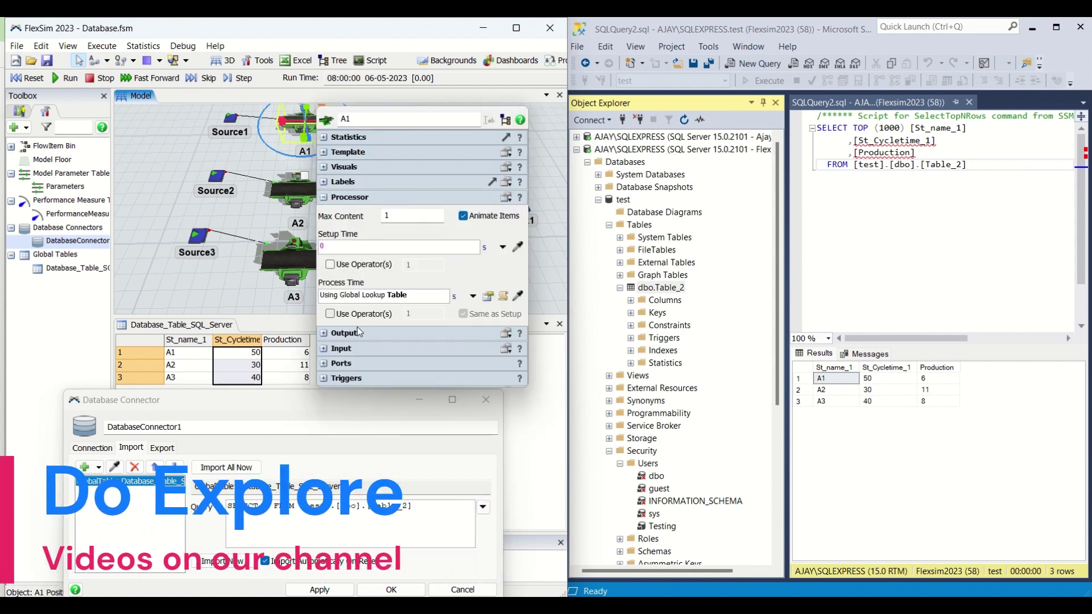
click(488, 296)
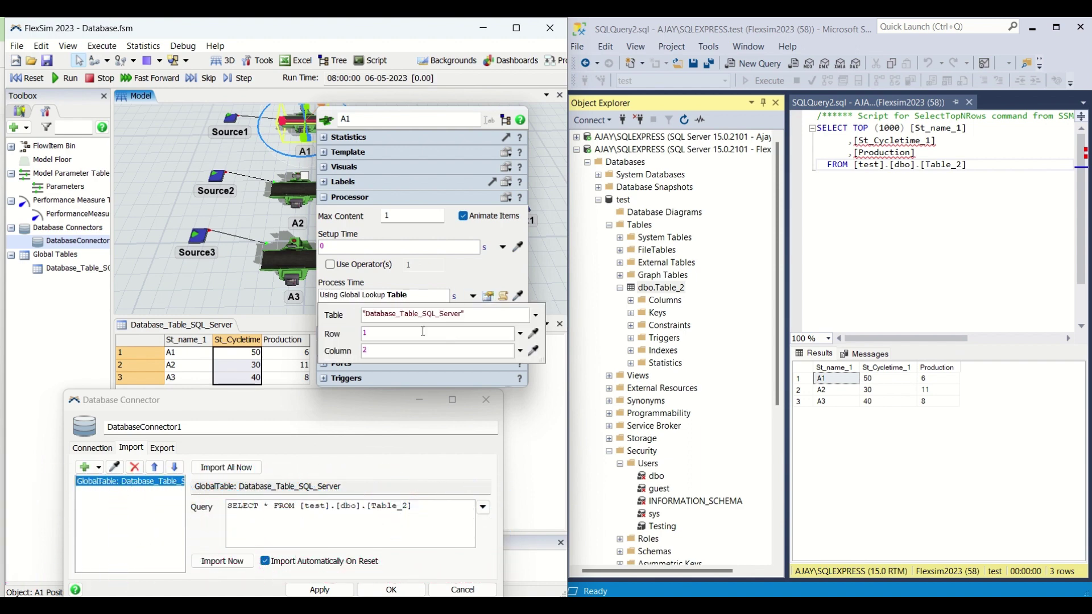
click(261, 296)
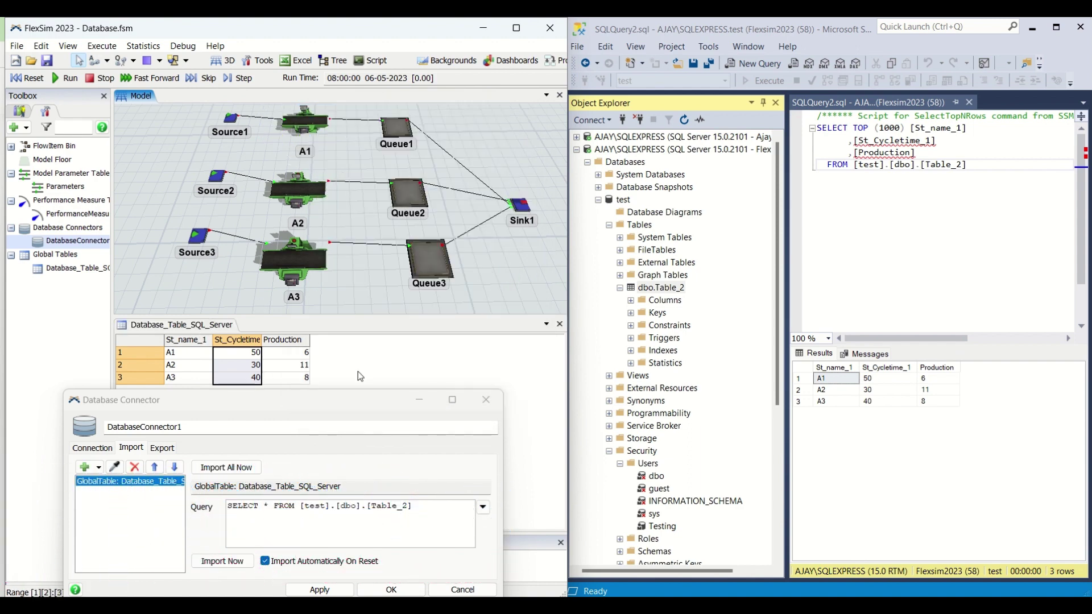
Compare the global table's Production values with the SQL results and select processor A3.
click(298, 340)
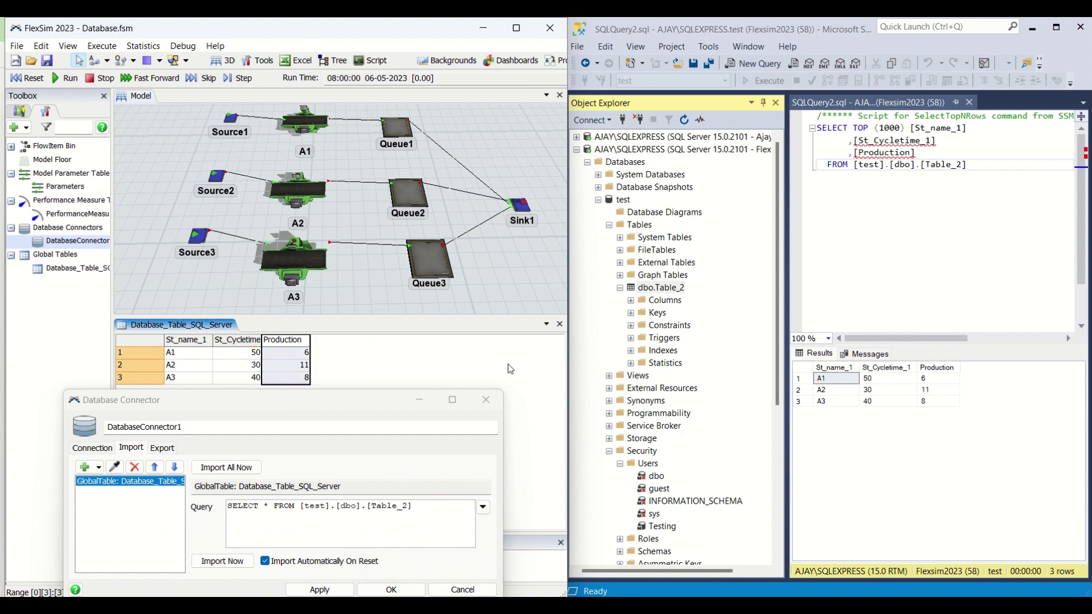
click(953, 368)
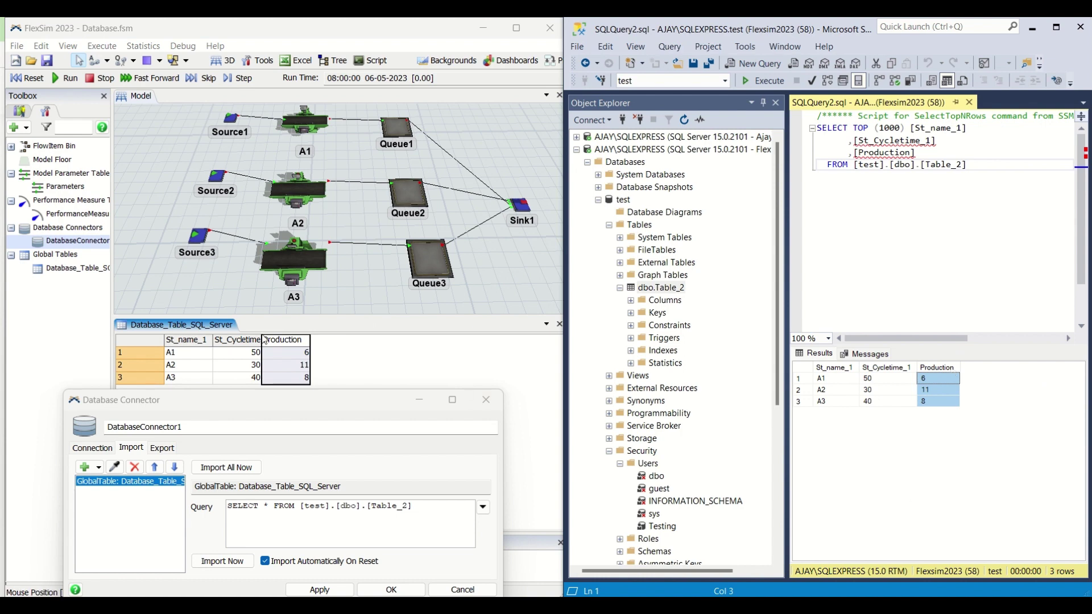
click(293, 353)
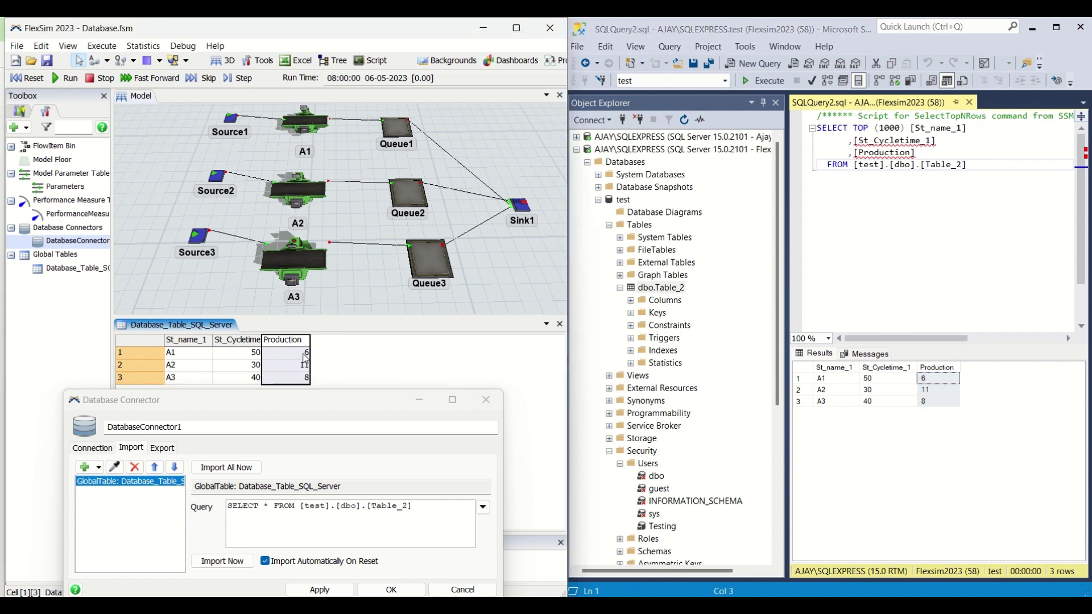
click(304, 257)
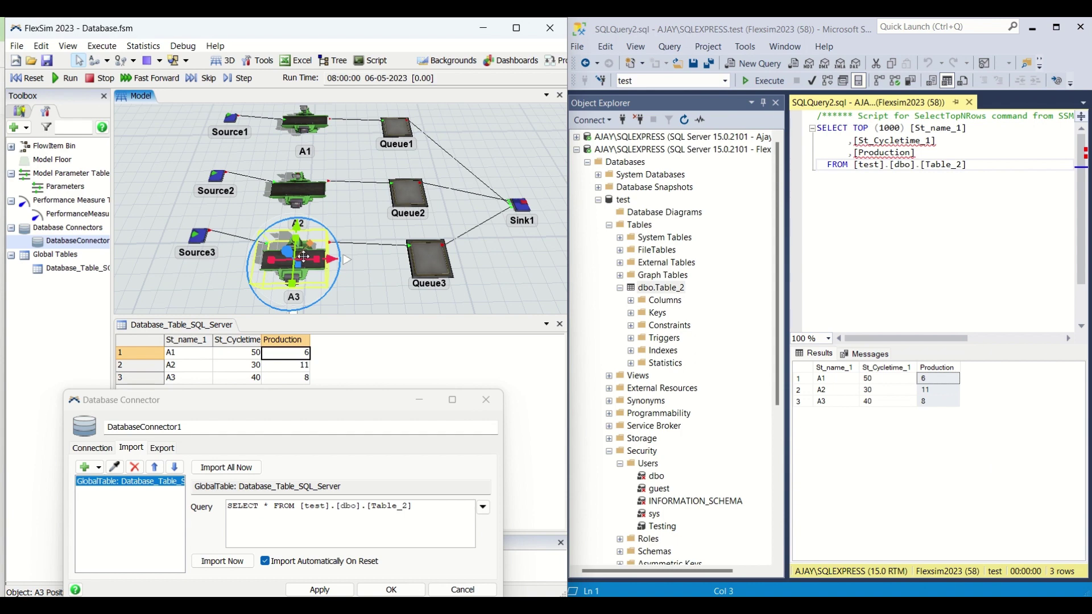
click(339, 364)
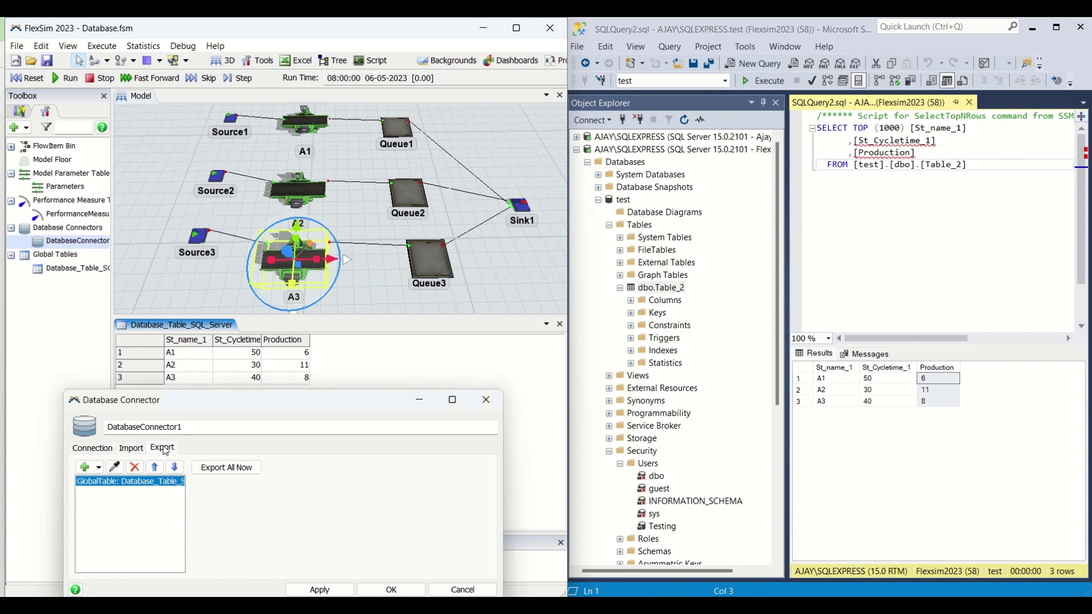
Export Database_Table_SQL_Server's three columns to Table_2 with Export Now, appending off.
click(164, 449)
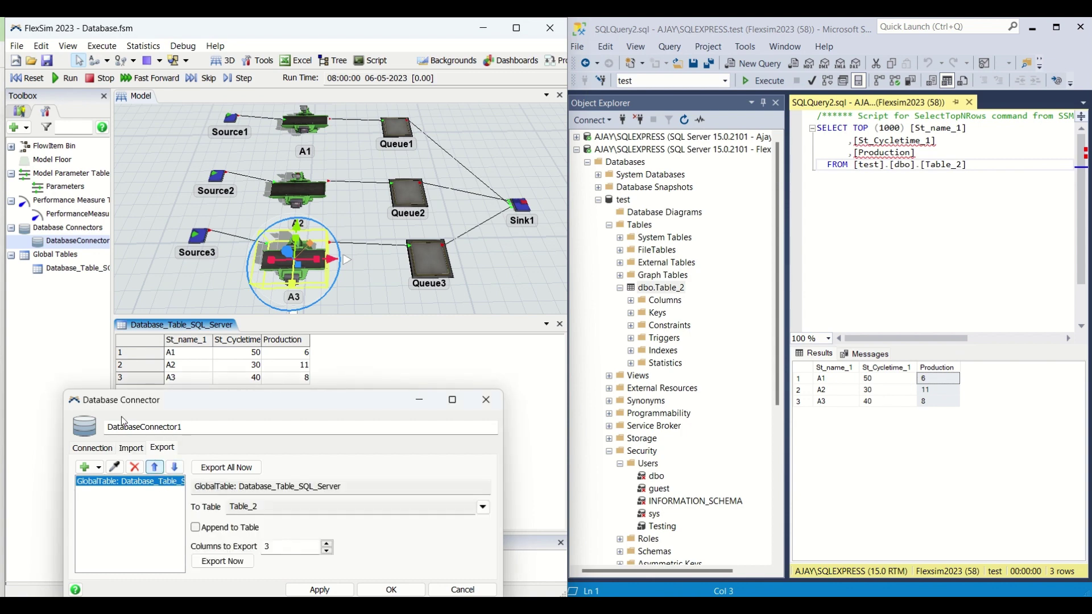
click(134, 450)
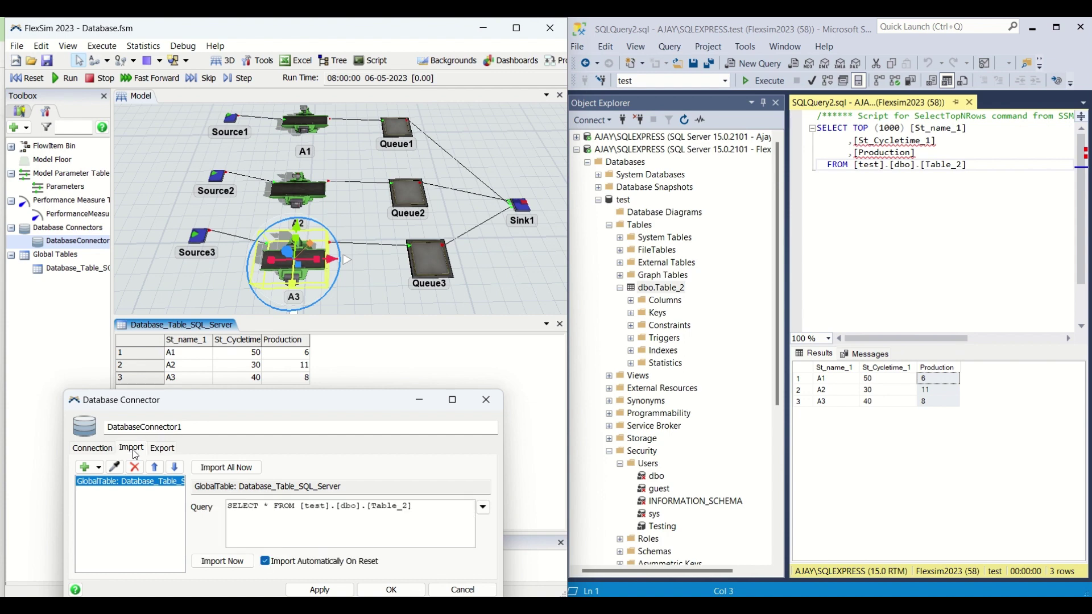
click(164, 449)
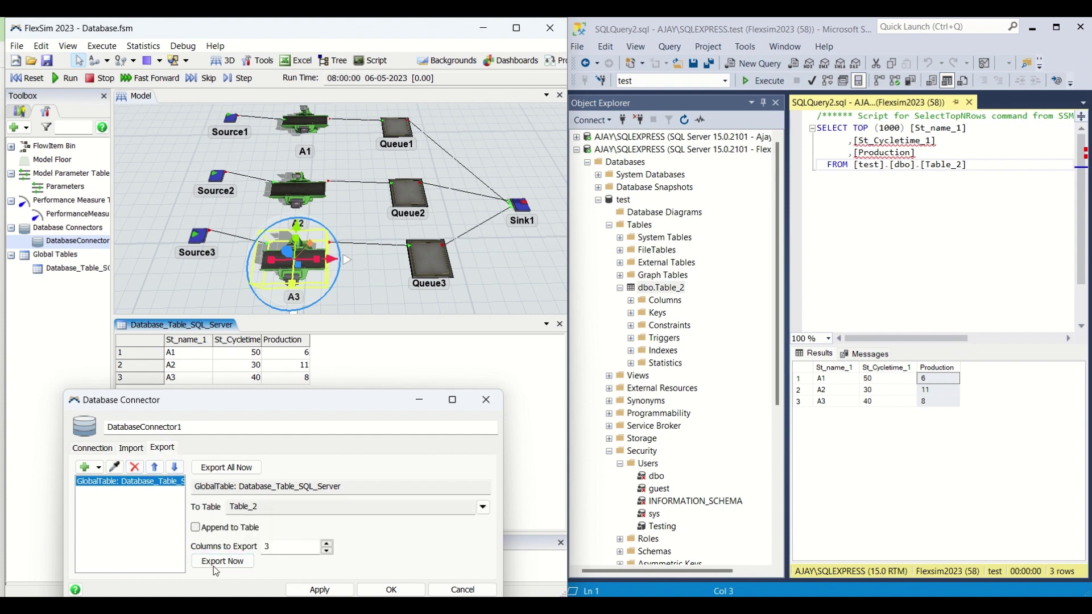
click(236, 563)
click(229, 565)
Reset and run the model so the Production counts climb to 11, 19 and 14.
click(396, 281)
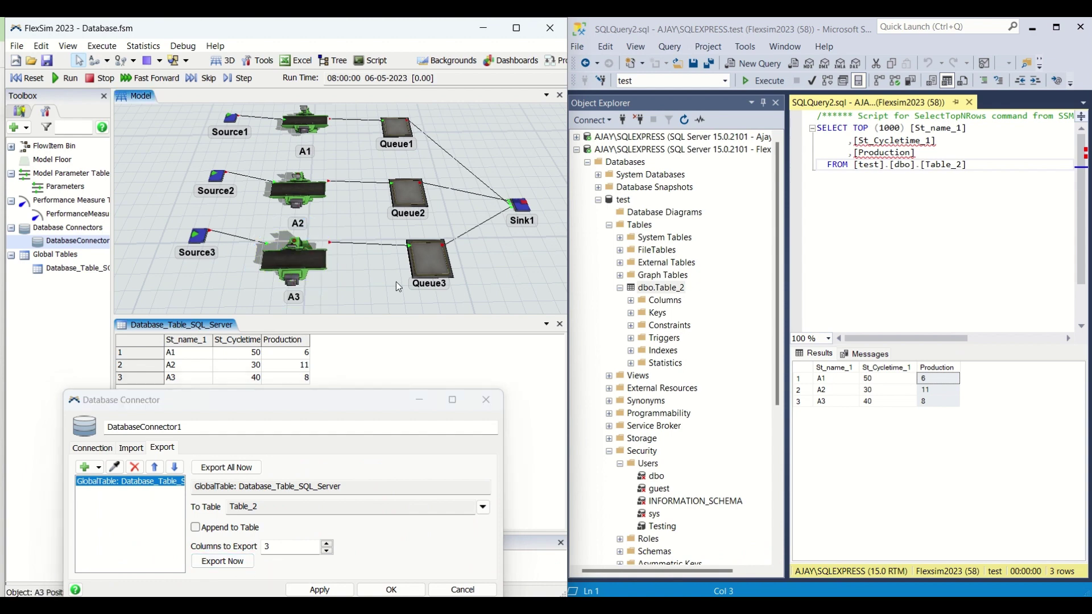
click(30, 77)
click(70, 80)
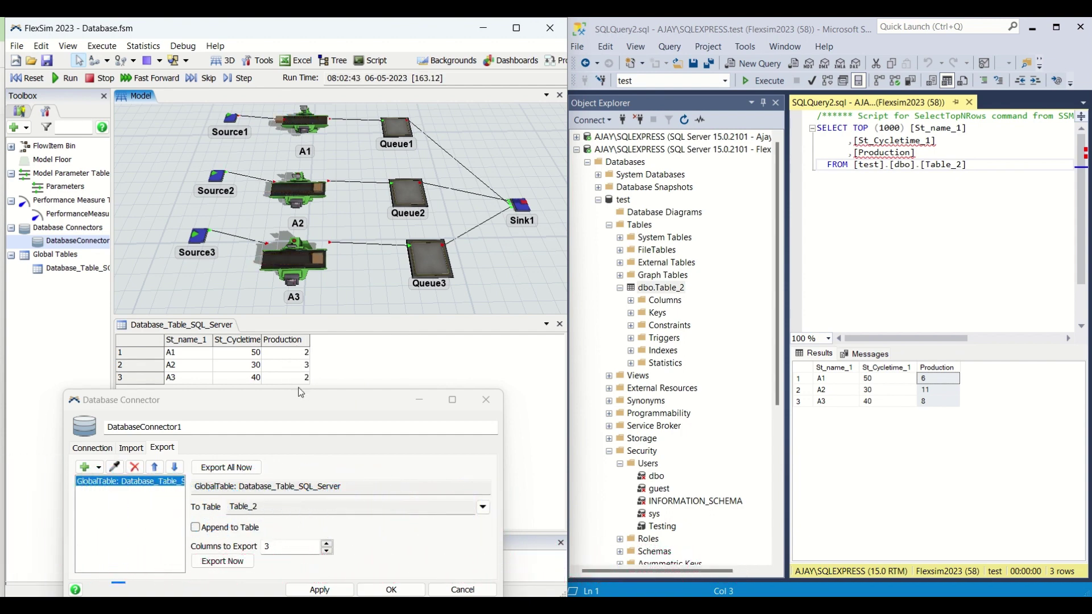
click(298, 201)
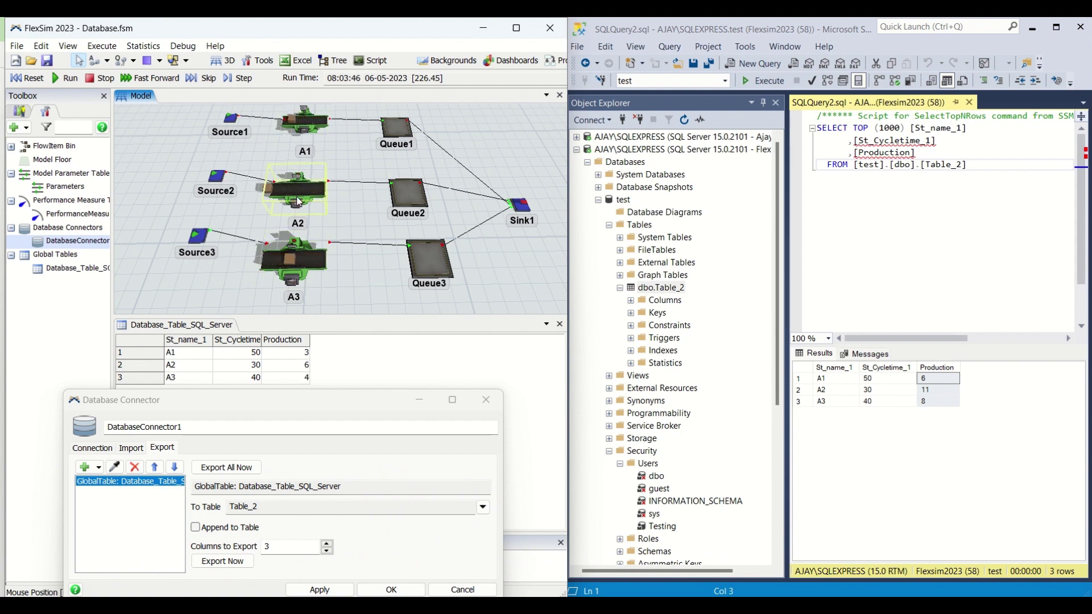
click(298, 244)
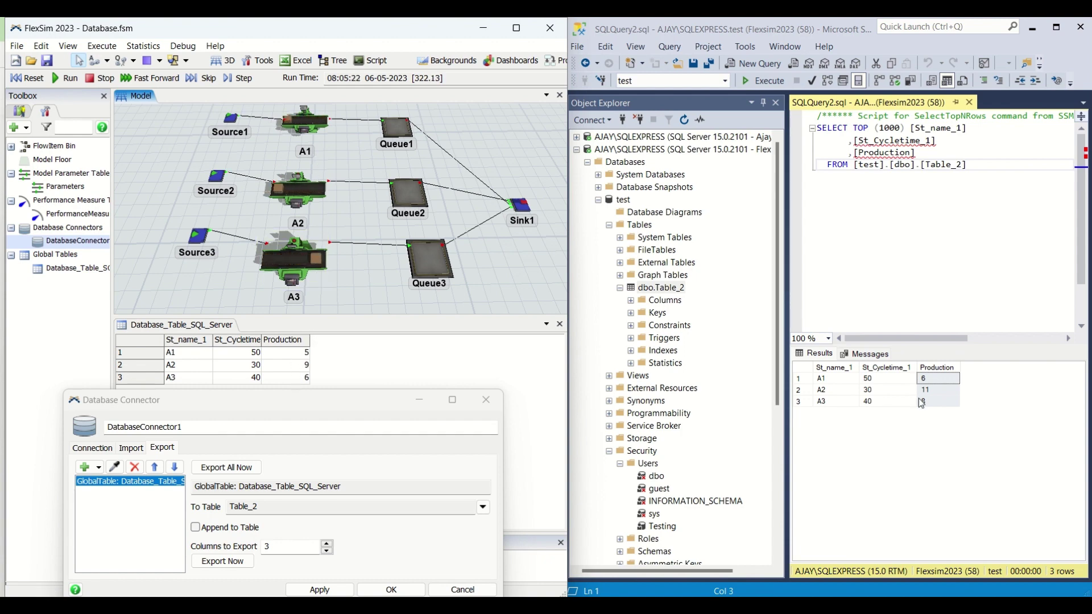
Check SSMS still shows 6, 11, 8 and export the current counts to Table_2.
click(940, 422)
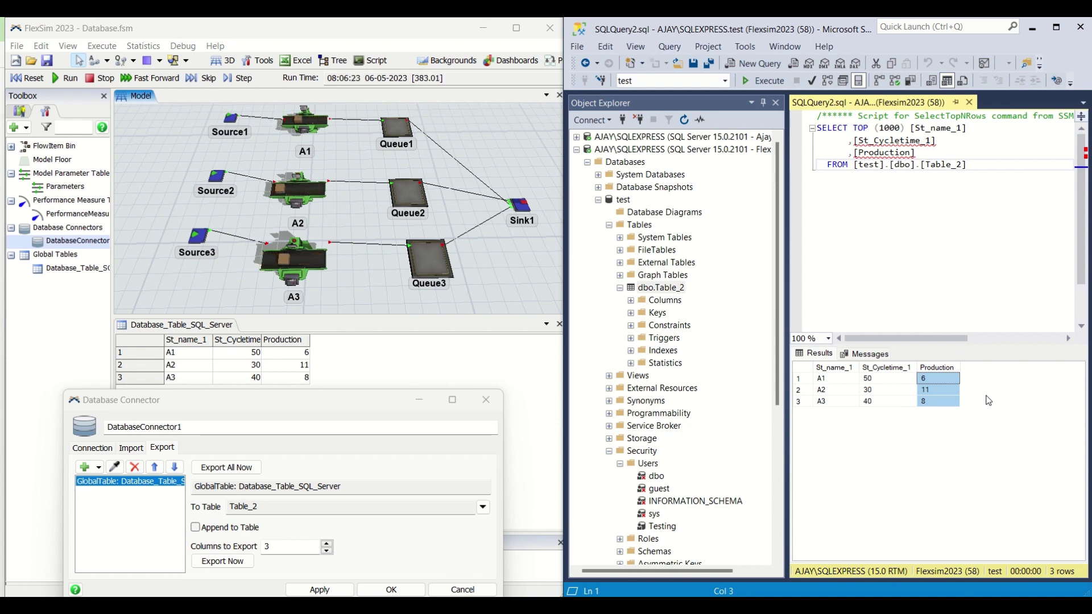
click(956, 376)
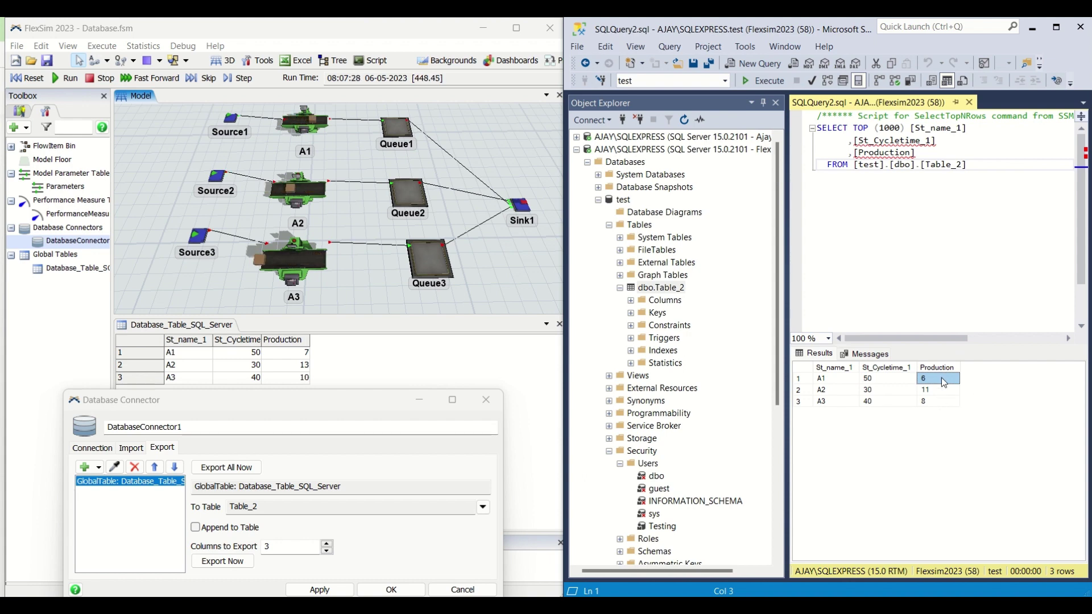
click(224, 563)
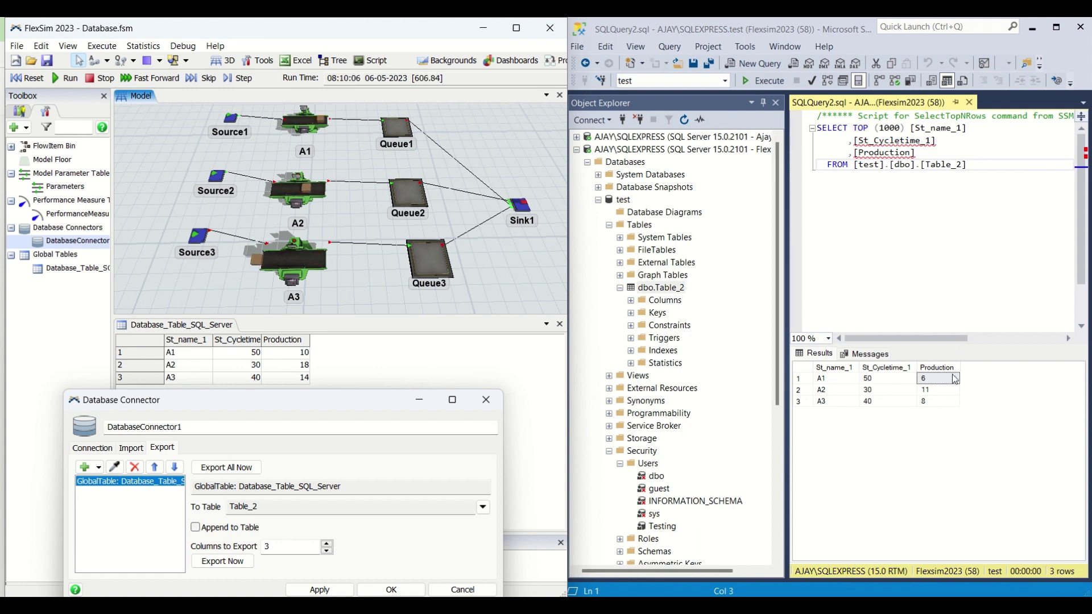
Test the SQL Server connection, then export the running production counts to Table_2.
click(92, 448)
click(191, 535)
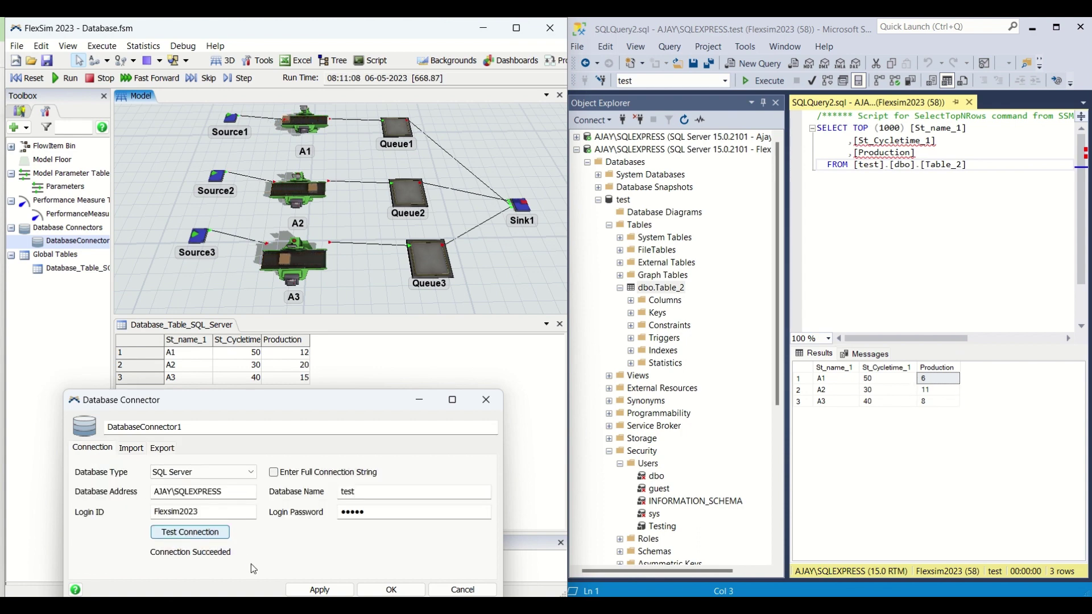
click(162, 447)
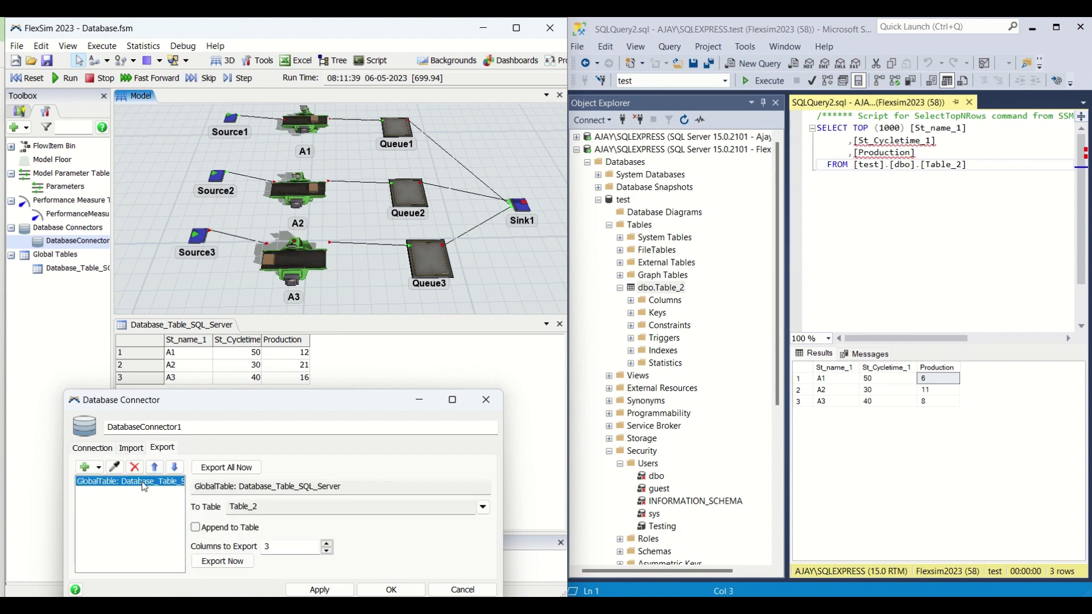
click(222, 563)
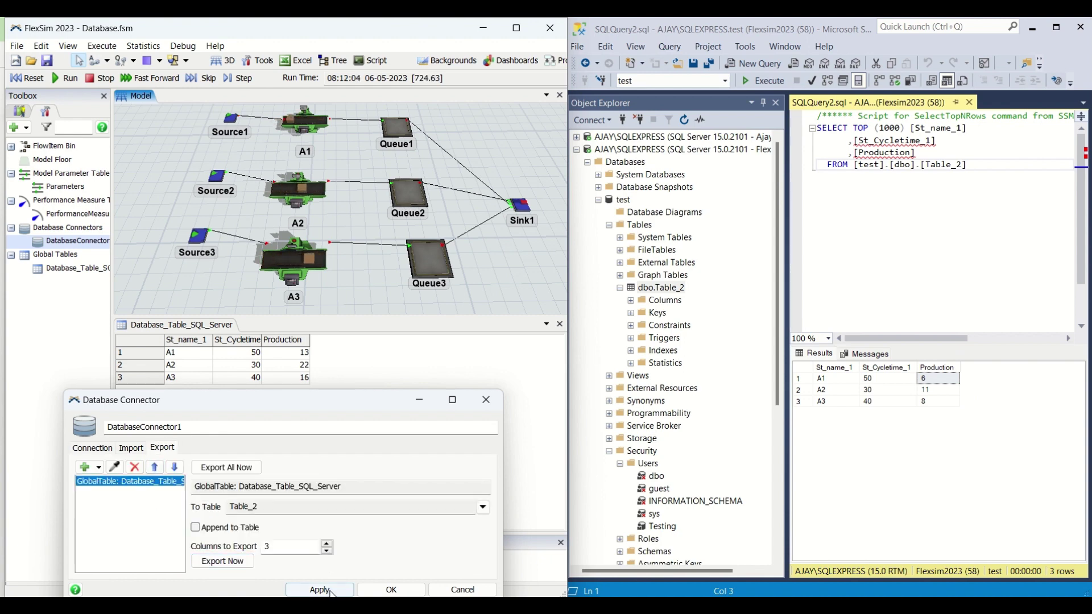
click(238, 566)
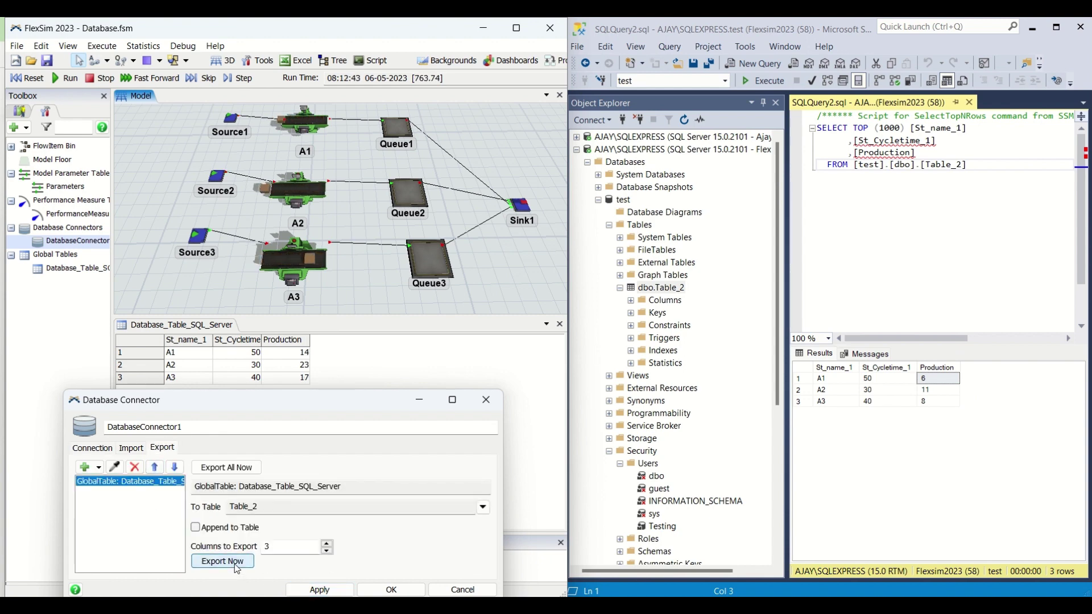
Execute the Table_2 query in SSMS, showing the exported Production values 14, 24 and 17.
right_click(936, 230)
click(929, 233)
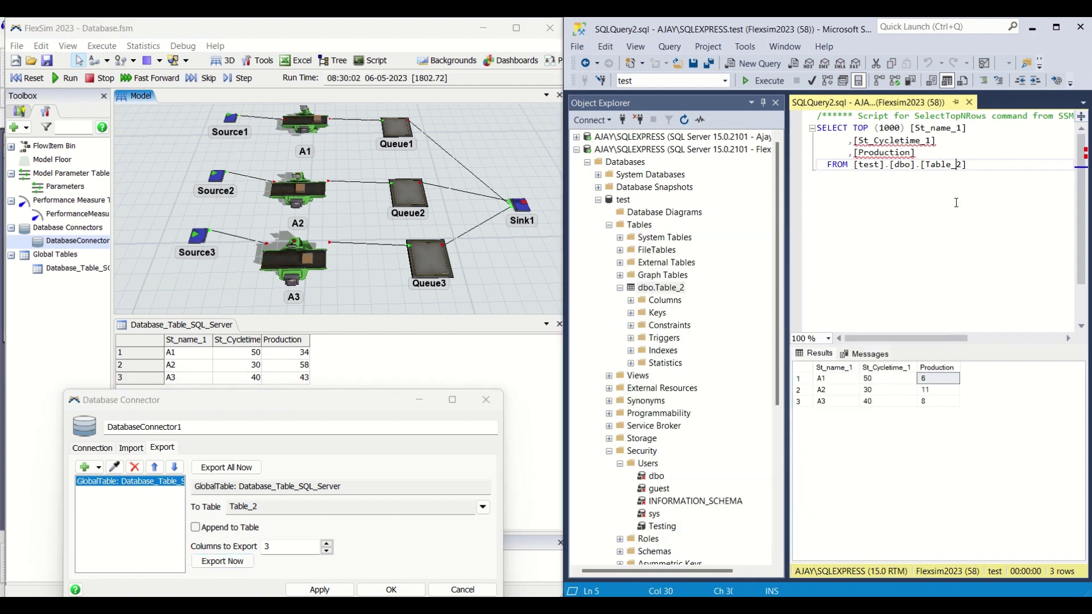
right_click(925, 229)
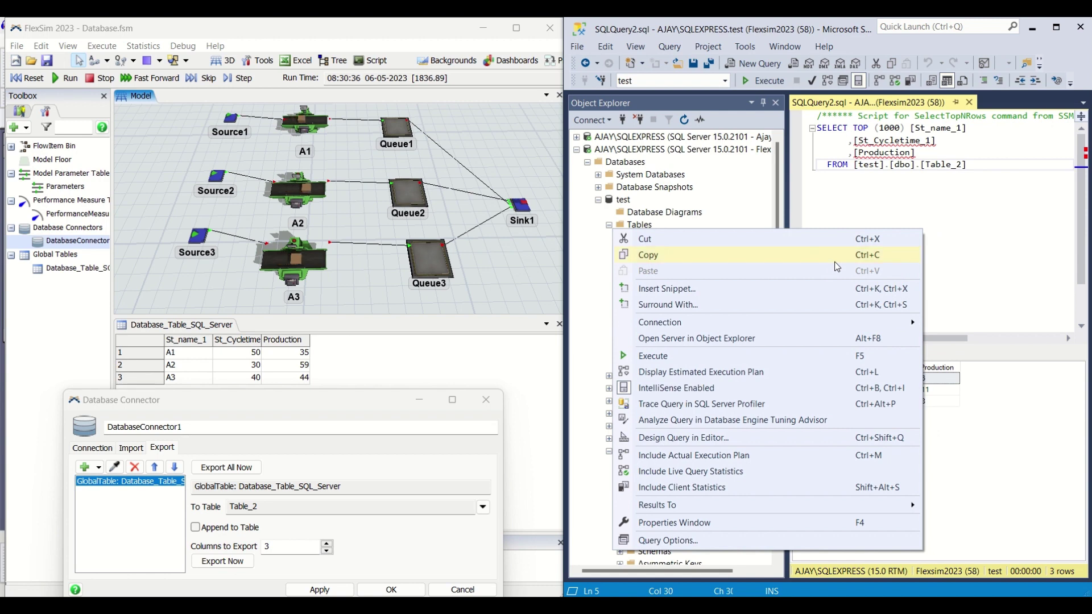
click(660, 355)
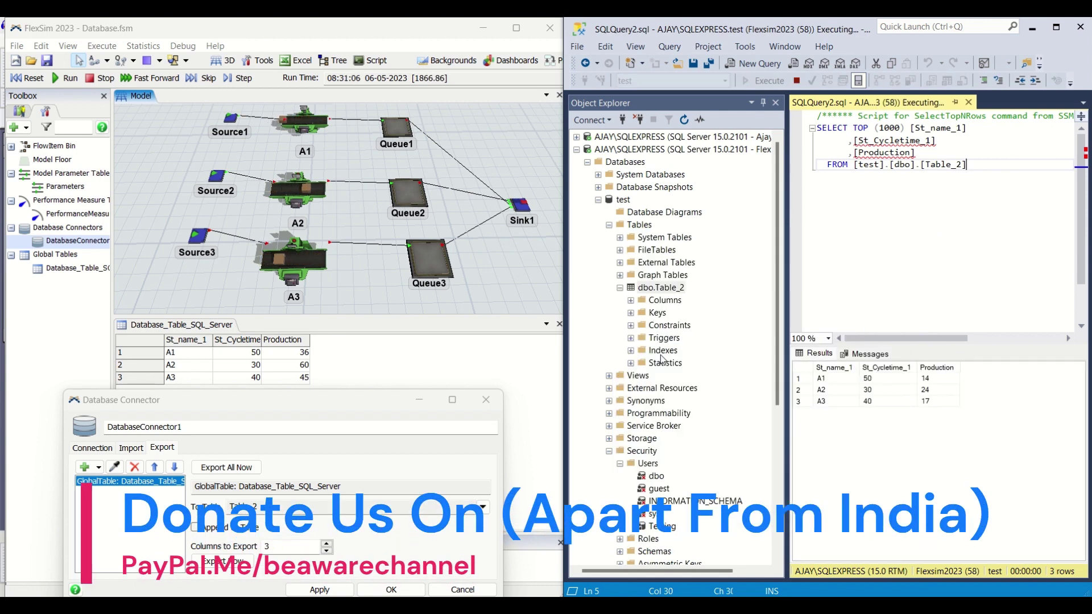
right_click(864, 232)
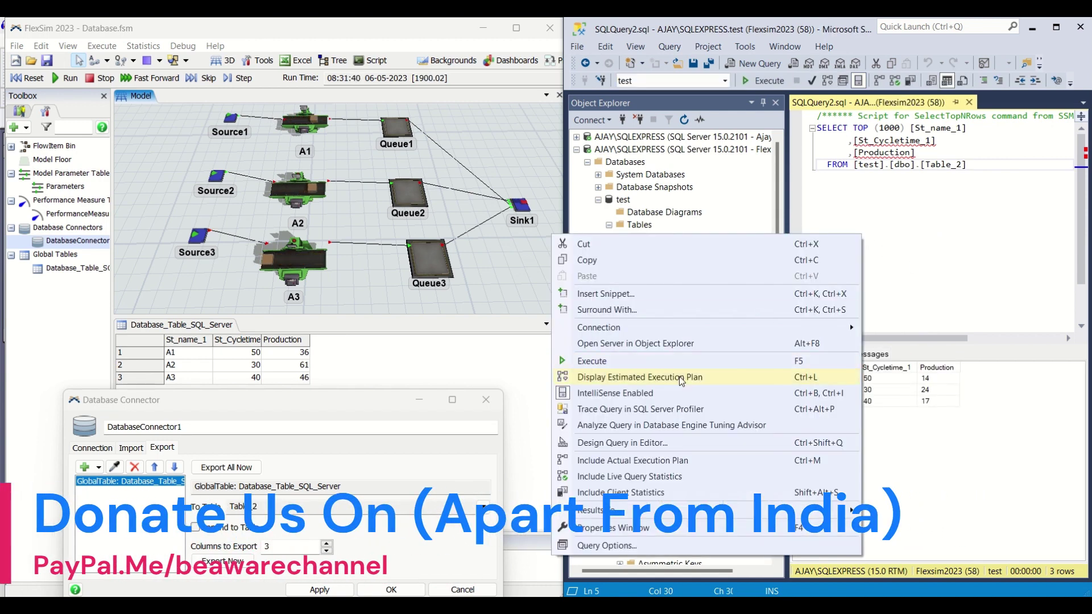
click(631, 360)
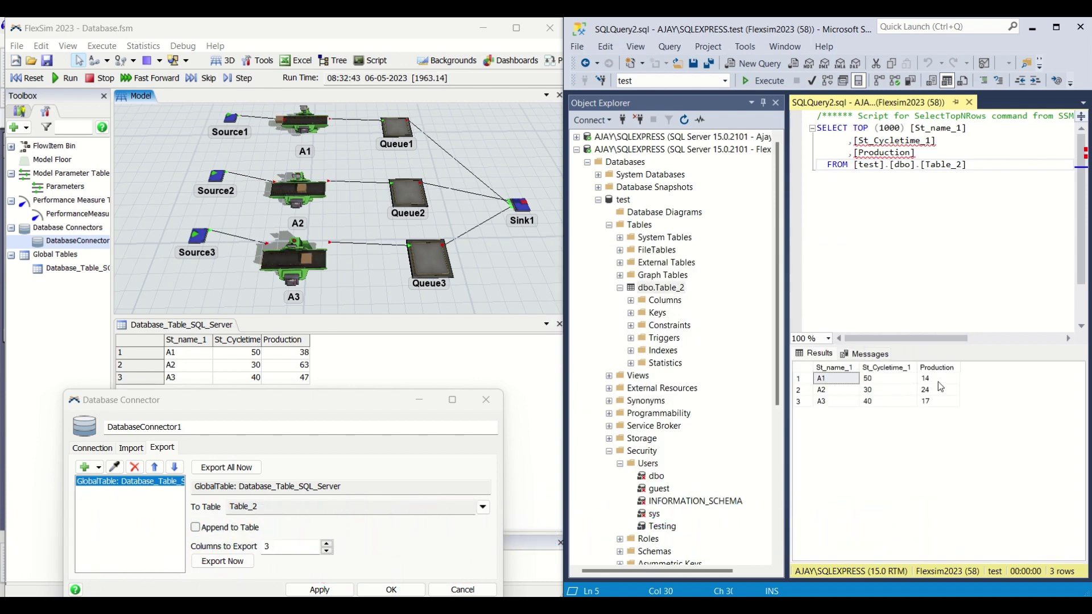
drag(937, 377, 944, 401)
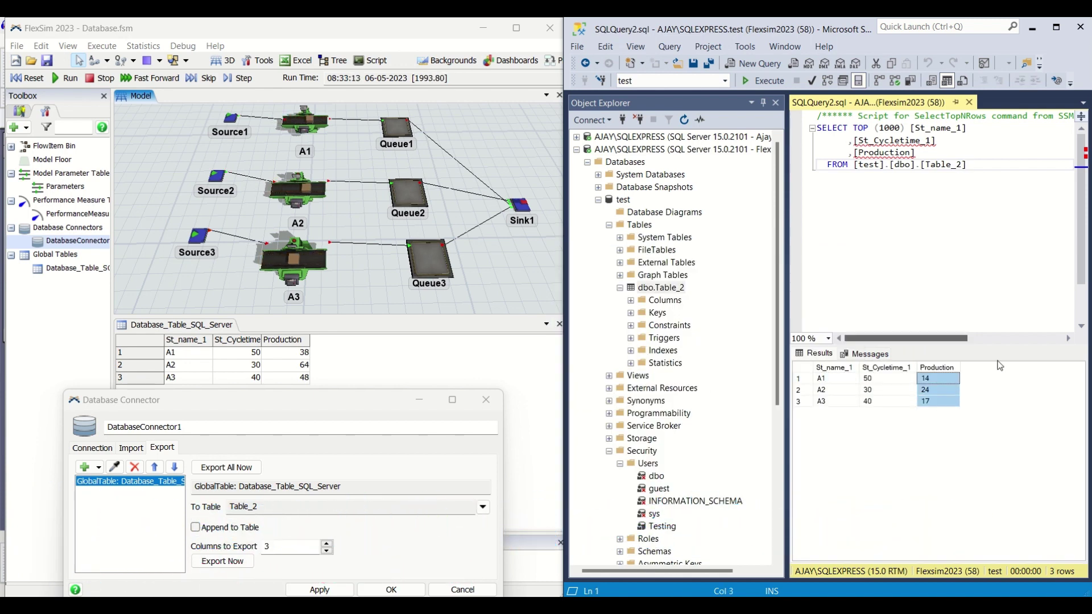
Export again and re-execute the query to fetch counts 39, 65 and 49.
click(222, 561)
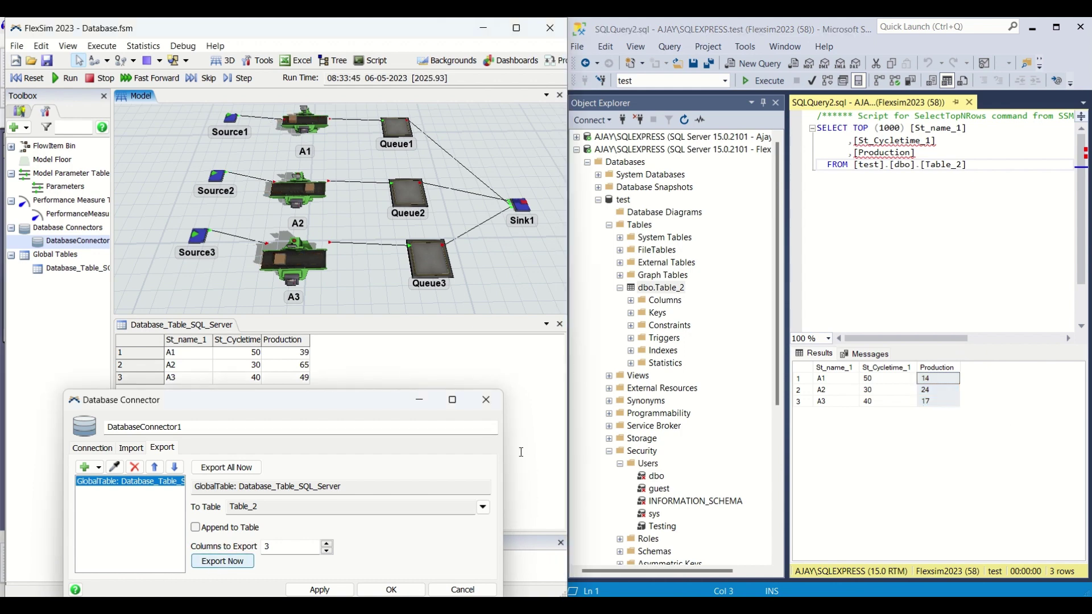
right_click(1017, 258)
click(760, 387)
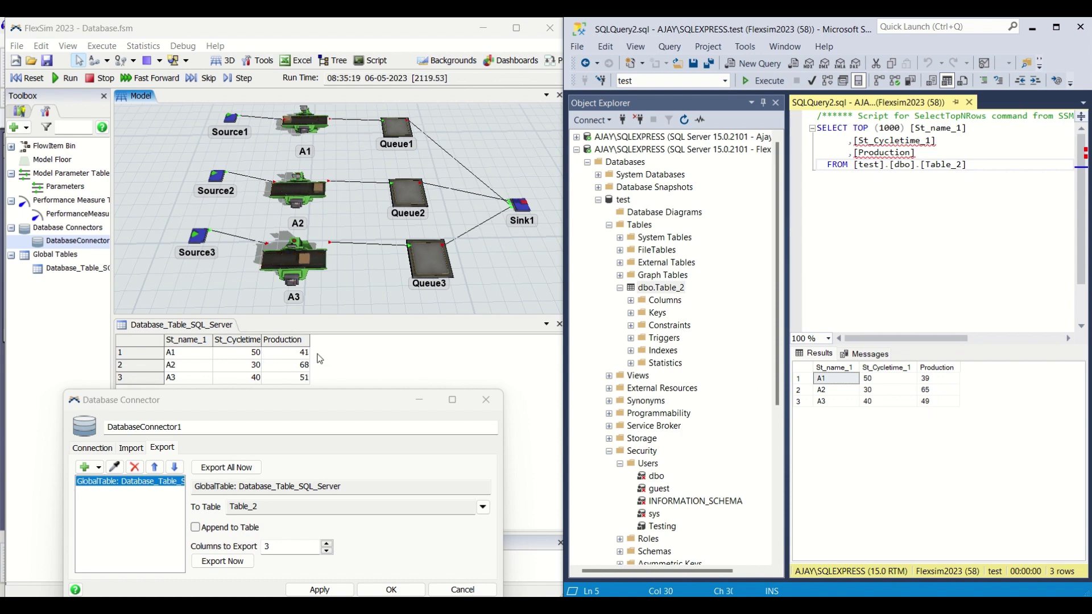
Export the production counts to Table_2 and execute the SSMS query to view them.
click(222, 562)
right_click(898, 234)
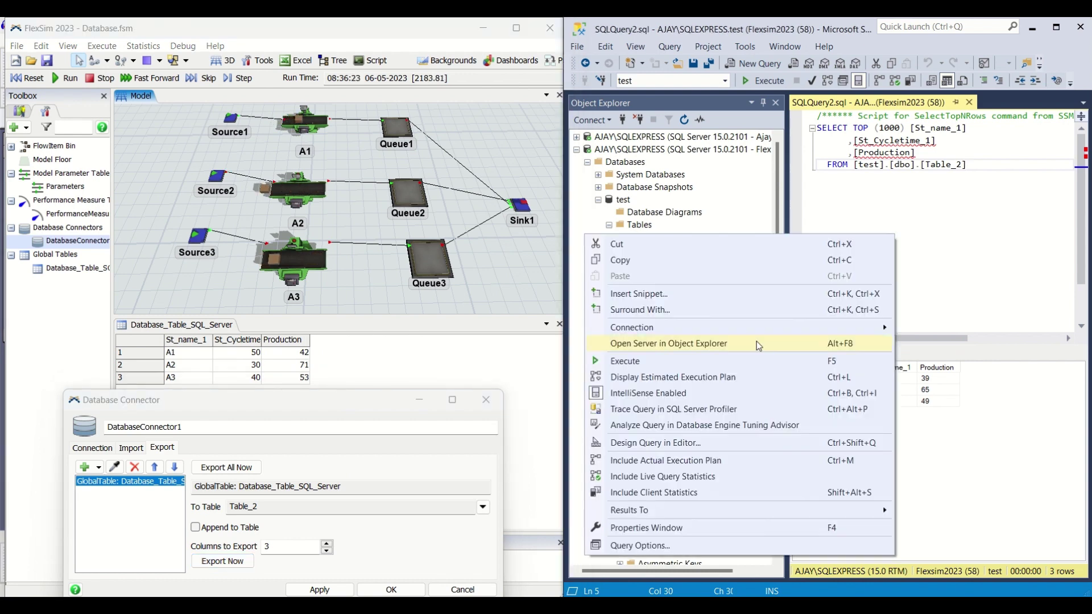
click(638, 367)
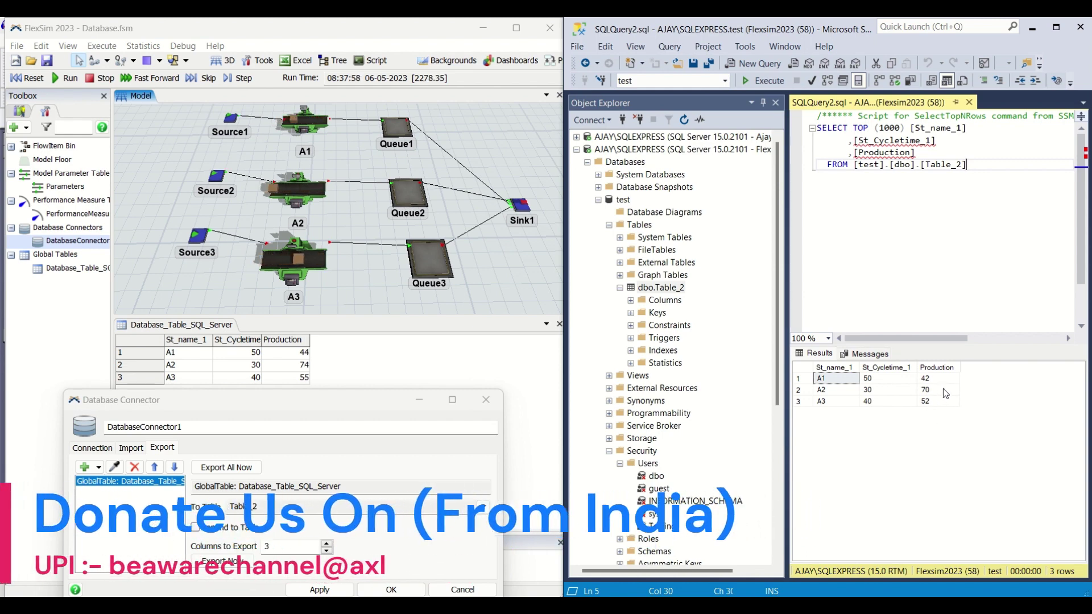
right_click(867, 227)
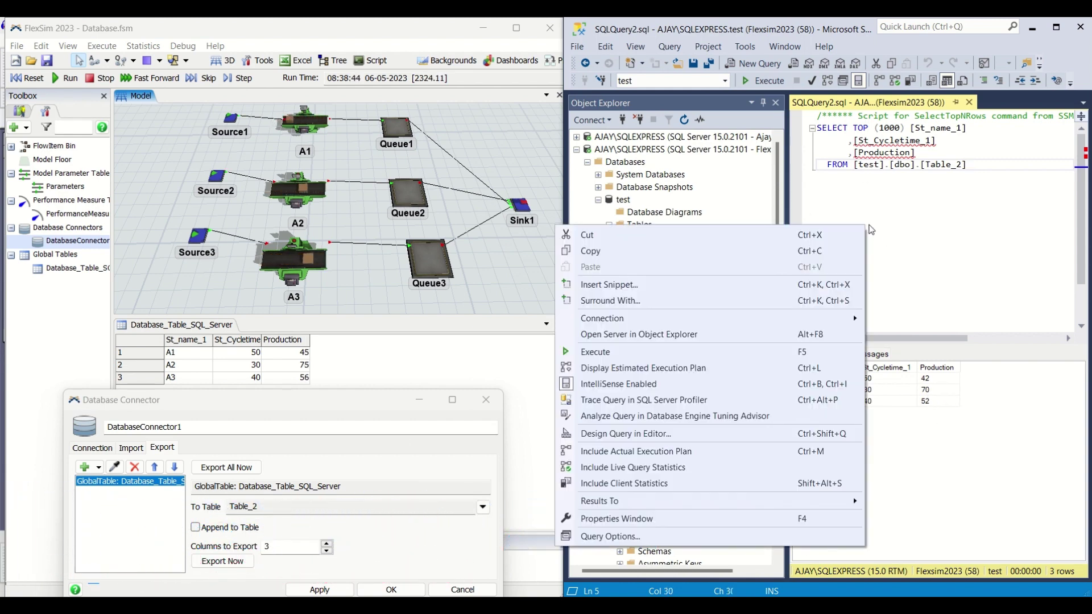
click(493, 356)
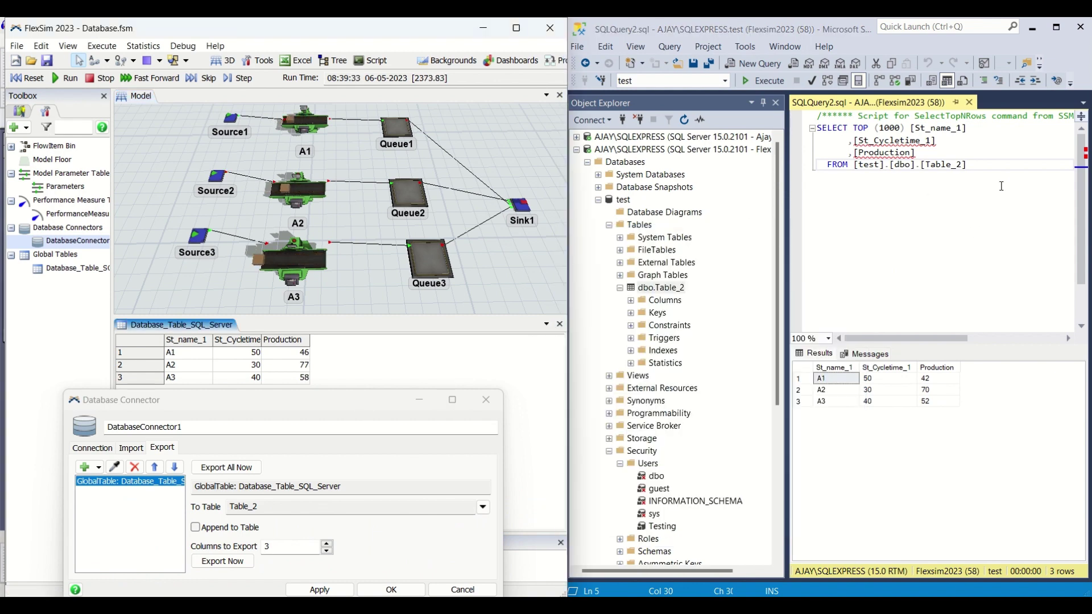
Re-export and rerun the query, selecting the Production values 47, 79 and 59.
click(230, 570)
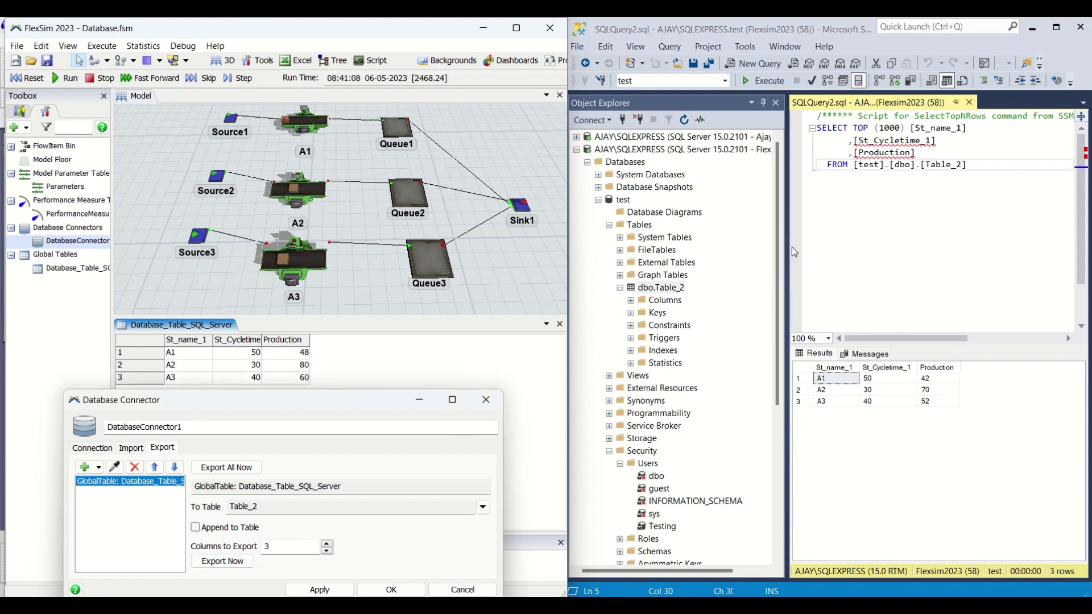
right_click(933, 260)
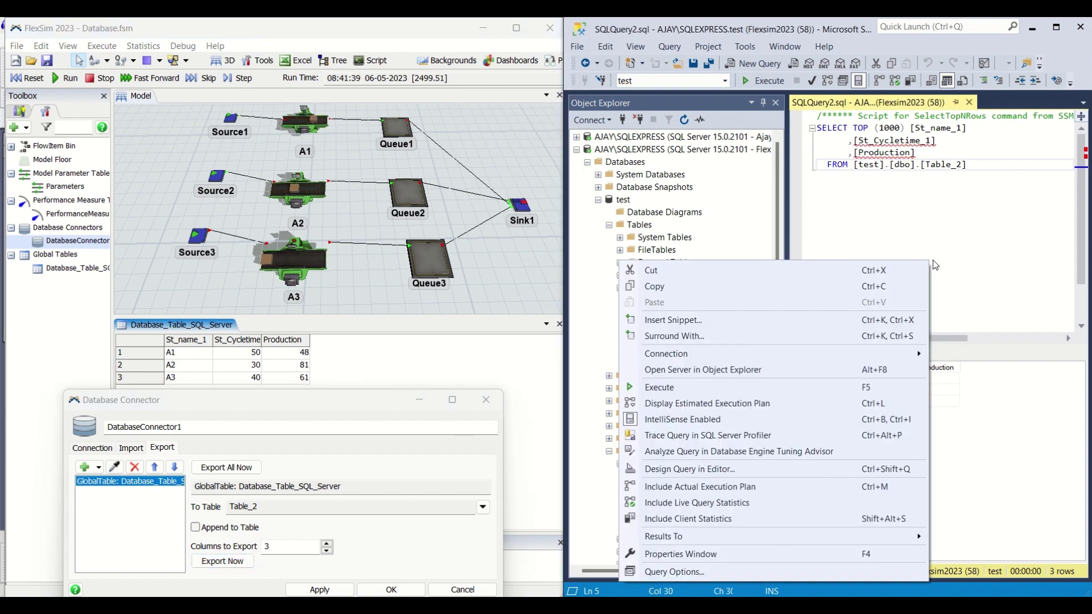
click(711, 389)
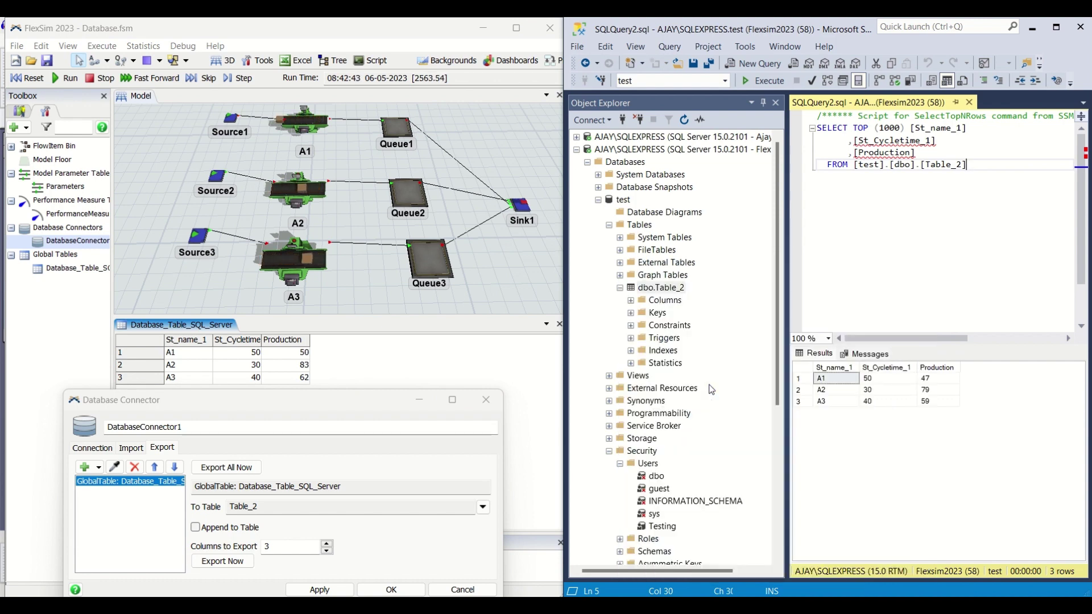
drag(937, 378, 939, 402)
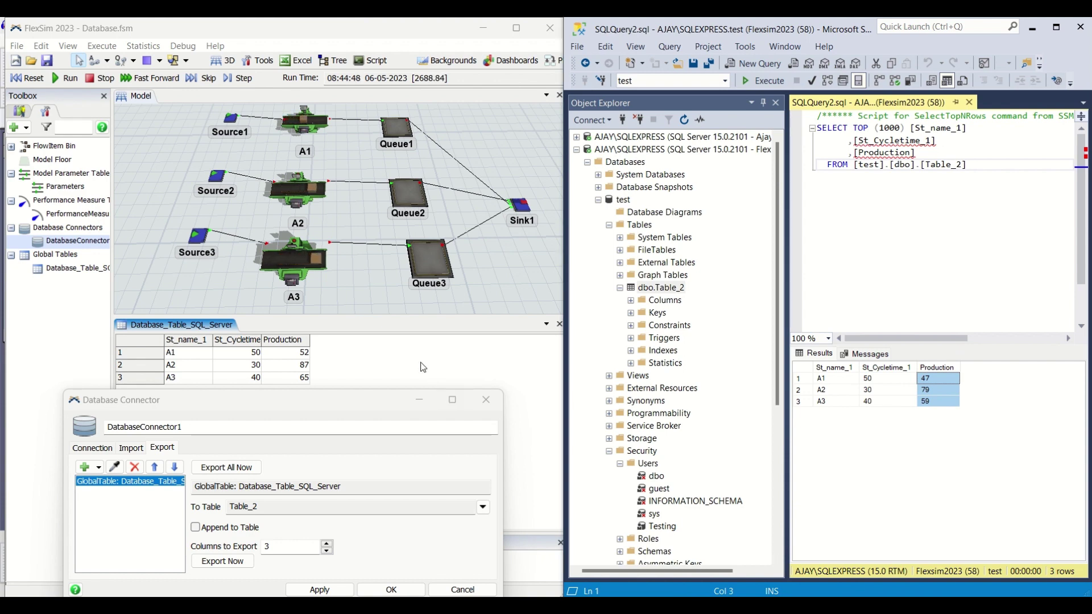
click(217, 448)
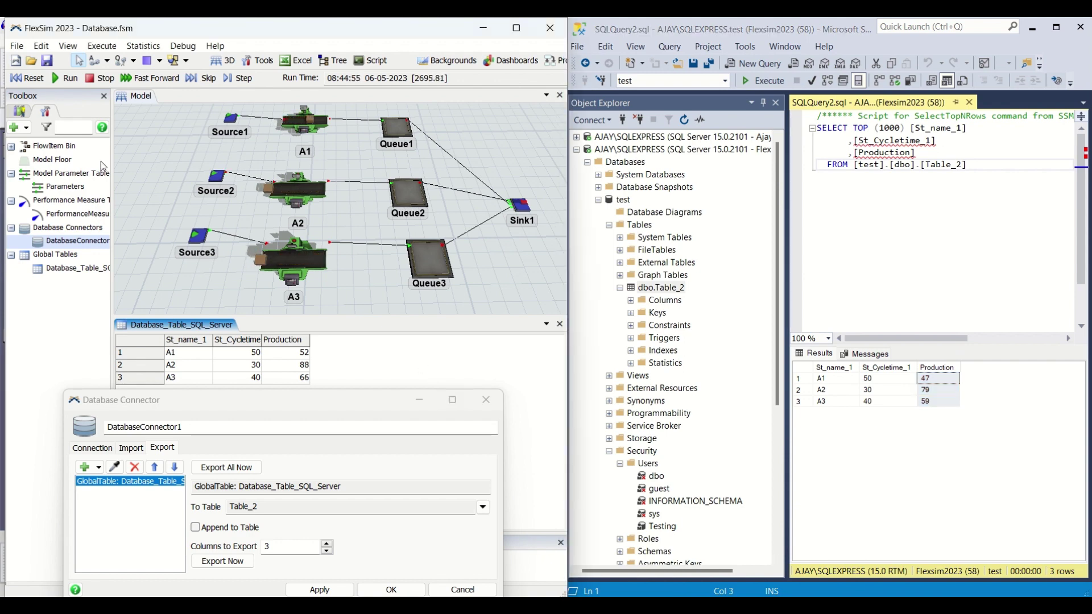
With Import Automatically On Reset checked, reset so Production reloads 47, 79, 59 from Table_2.
click(130, 448)
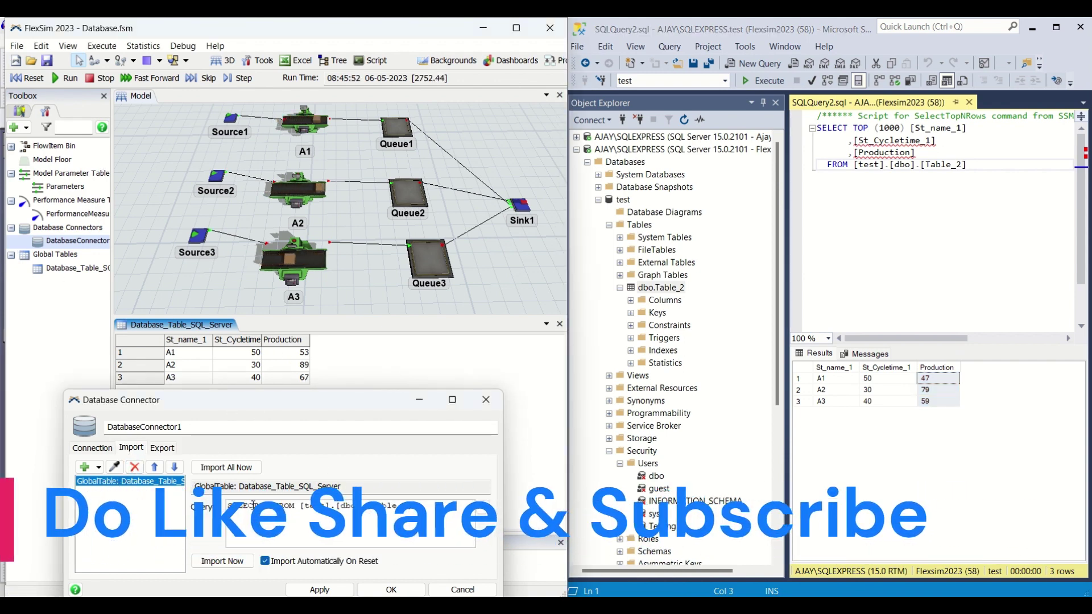
click(19, 78)
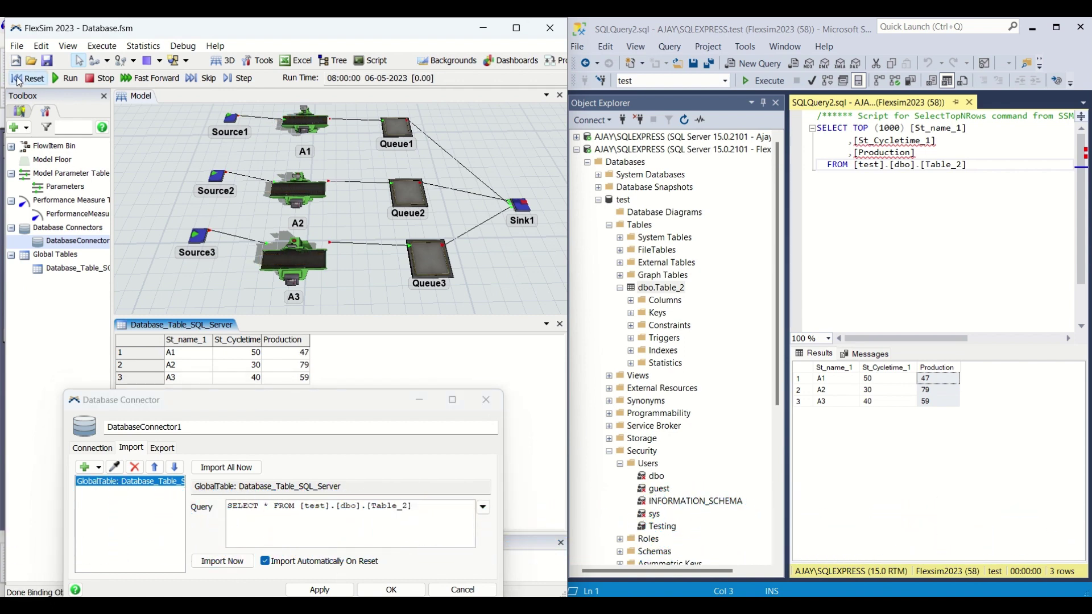
drag(939, 381, 940, 403)
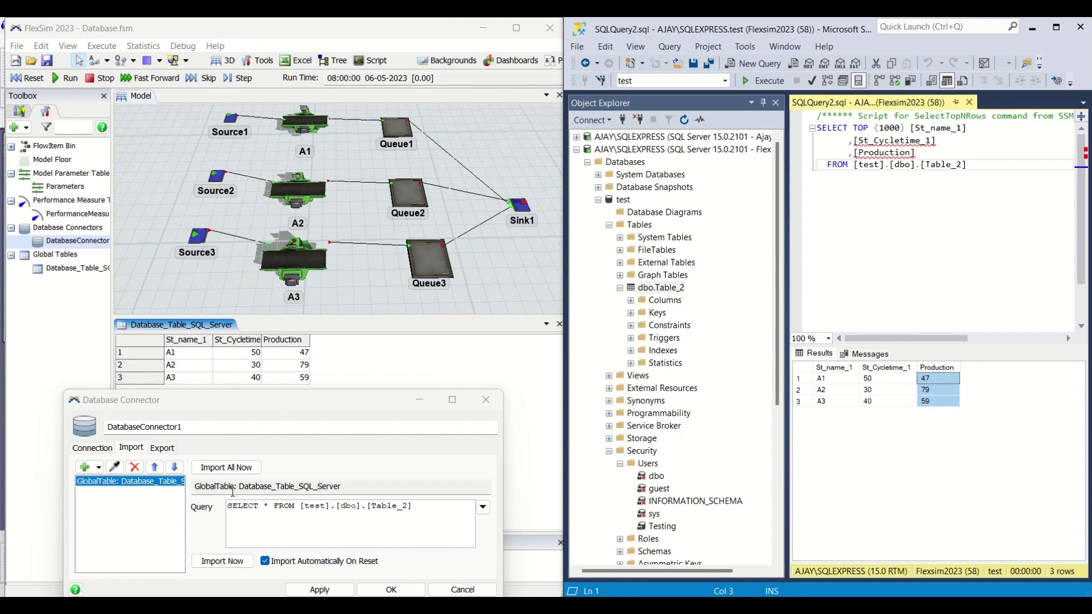
click(162, 447)
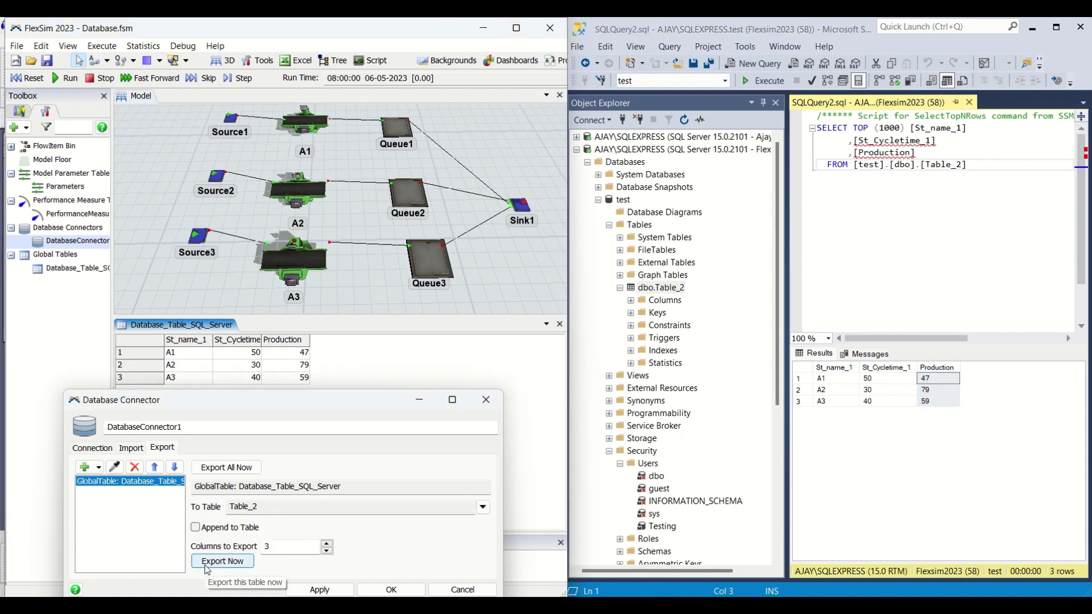
Rerun the Table_2 query in SSMS to confirm it still returns 47, 79 and 59.
click(222, 561)
right_click(902, 255)
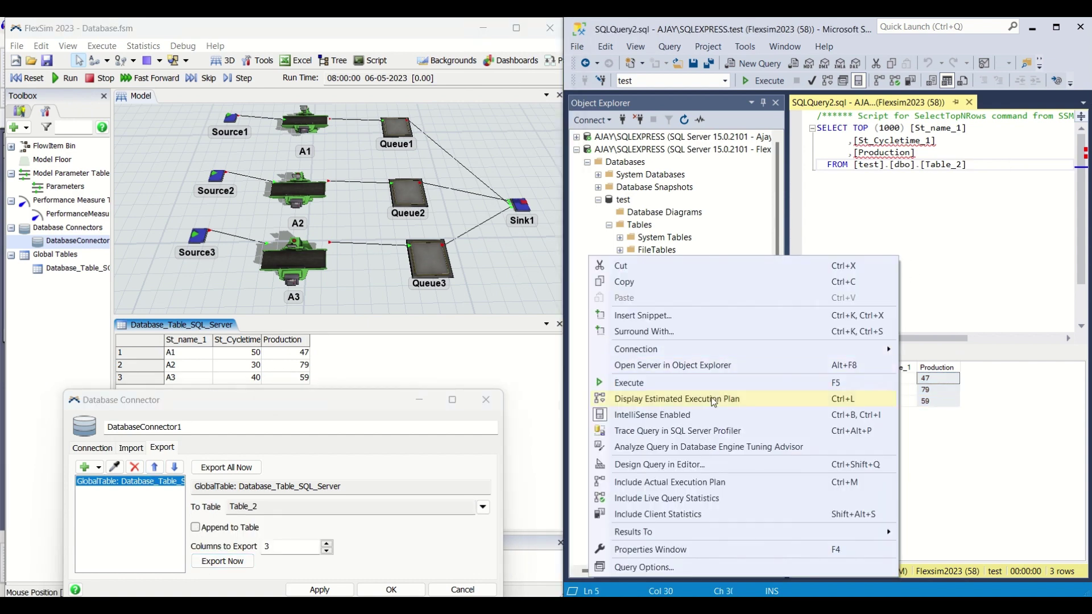
click(657, 382)
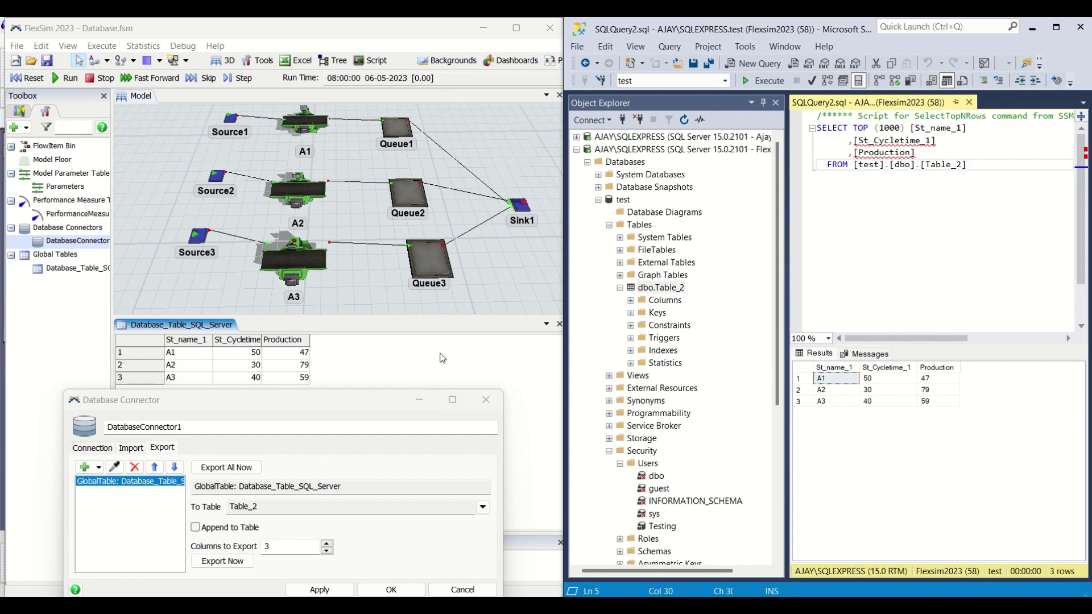
Show DatabaseConnector1's connection settings, connected to the SQL Server database test.
click(493, 291)
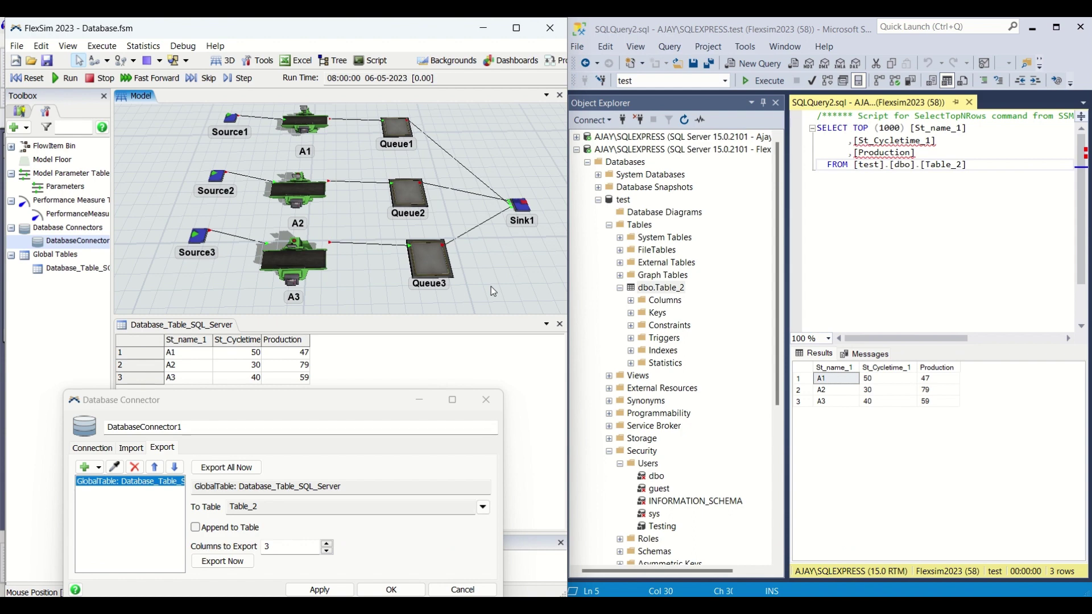
click(682, 267)
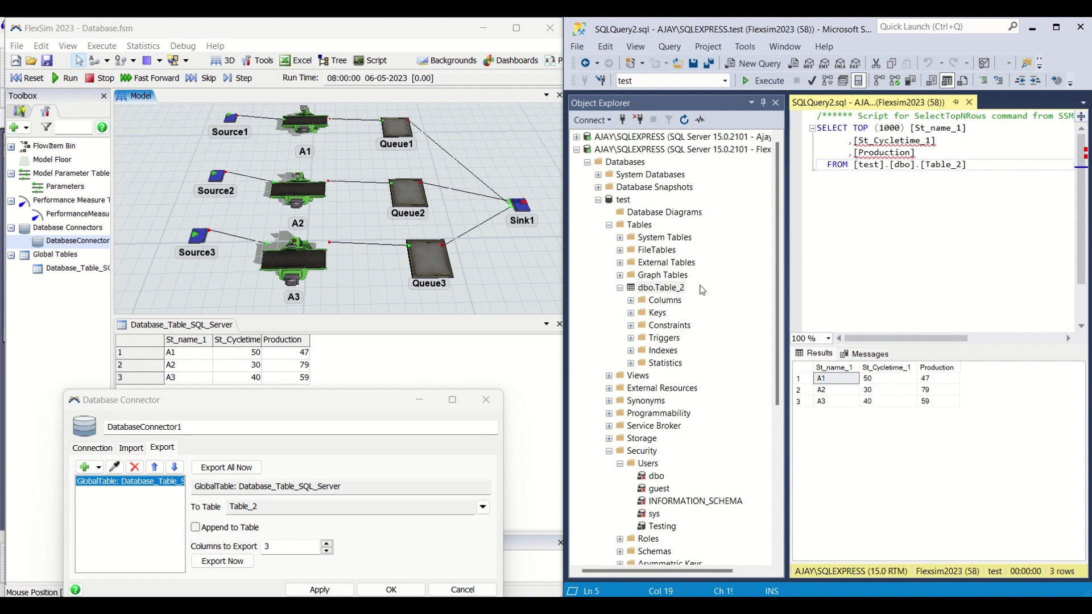
scroll(646, 462, down, 1)
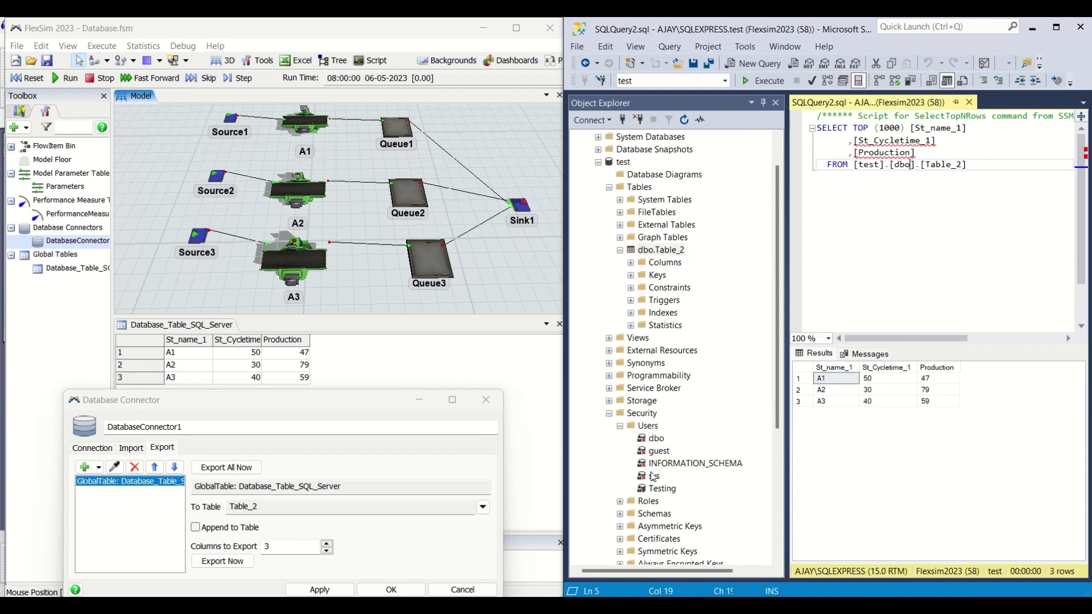
scroll(691, 432, up, 3)
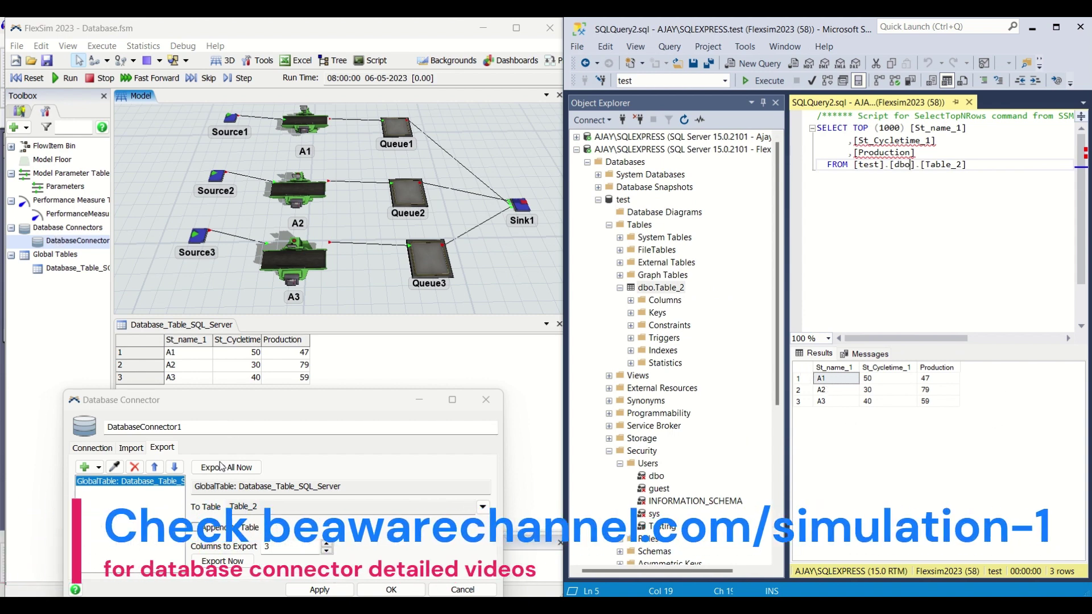
click(78, 453)
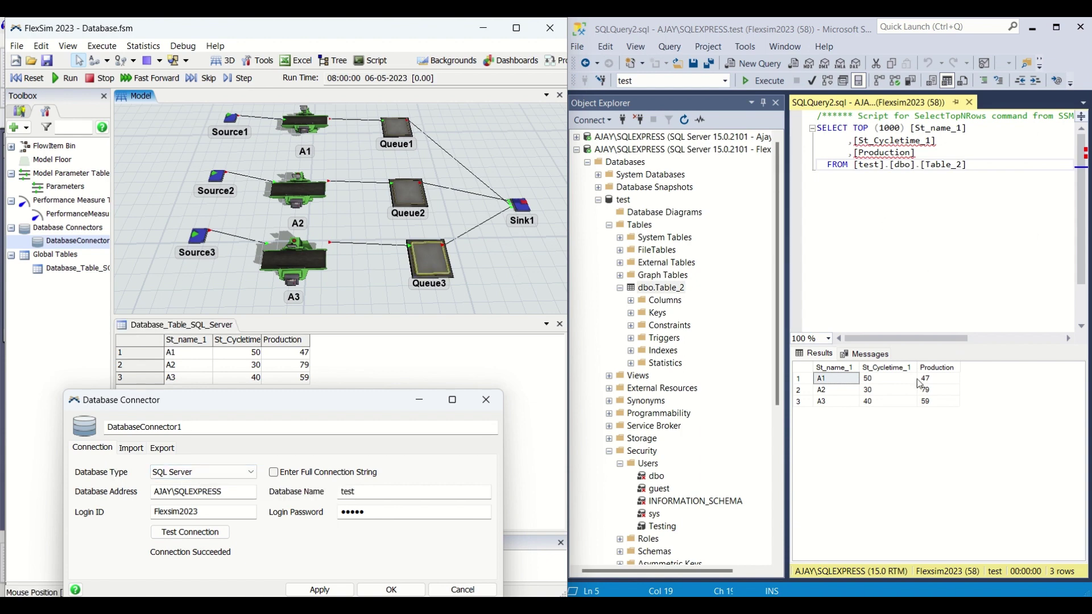
drag(258, 496, 131, 496)
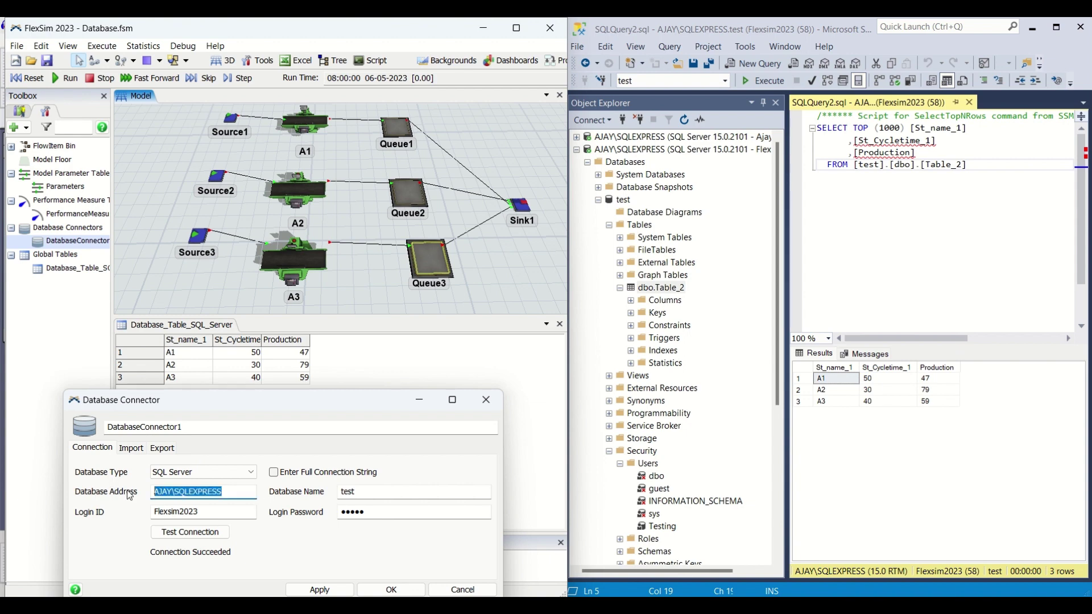
click(351, 493)
double_click(350, 492)
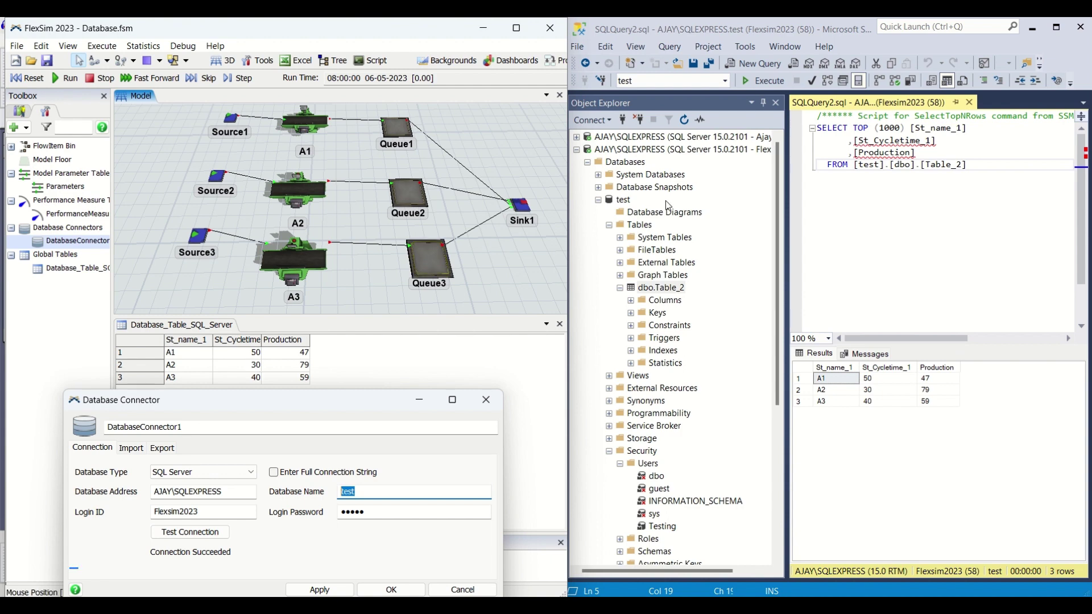
click(503, 296)
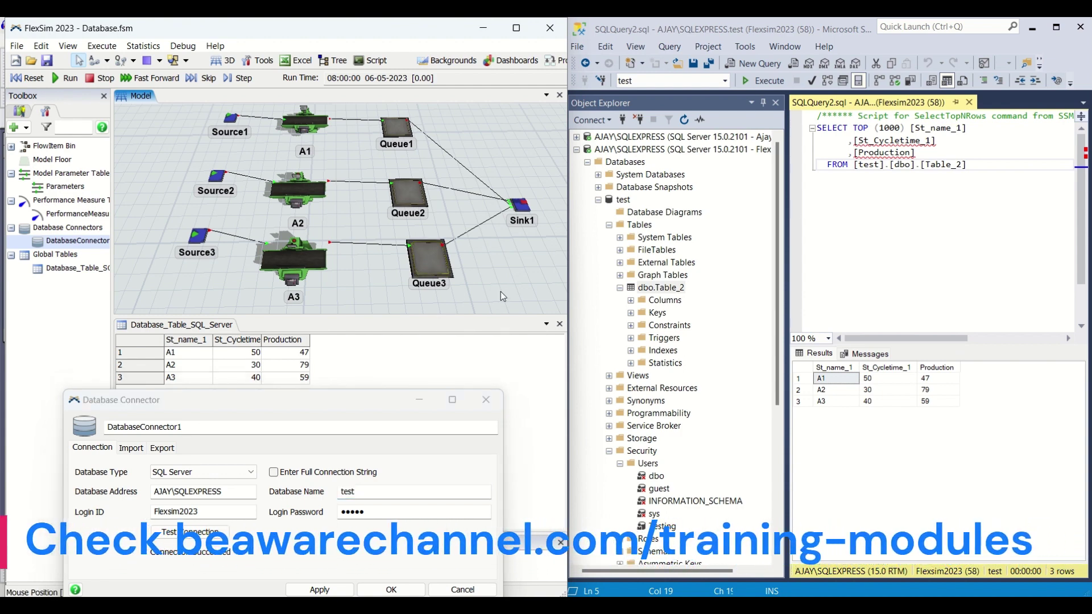